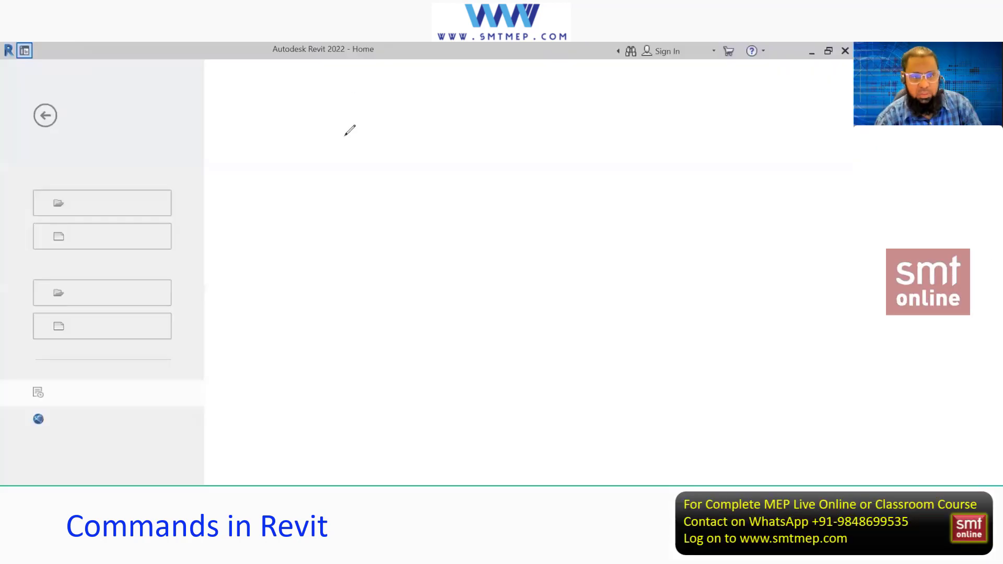
Handwrite a numbered list of the shortcuts ZF, ZR, TL, WT, UN, MS and ES over the Home page
{"action": "mouse_move", "coordinate": [221, 150]}
{"action": "left_mouse_down"}
{"action": "mouse_move", "coordinate": [211, 155]}
{"action": "mouse_move", "coordinate": [252, 148]}
{"action": "left_mouse_up"}
{"action": "left_click_drag", "start_coordinate": [215, 179], "coordinate": [254, 164]}
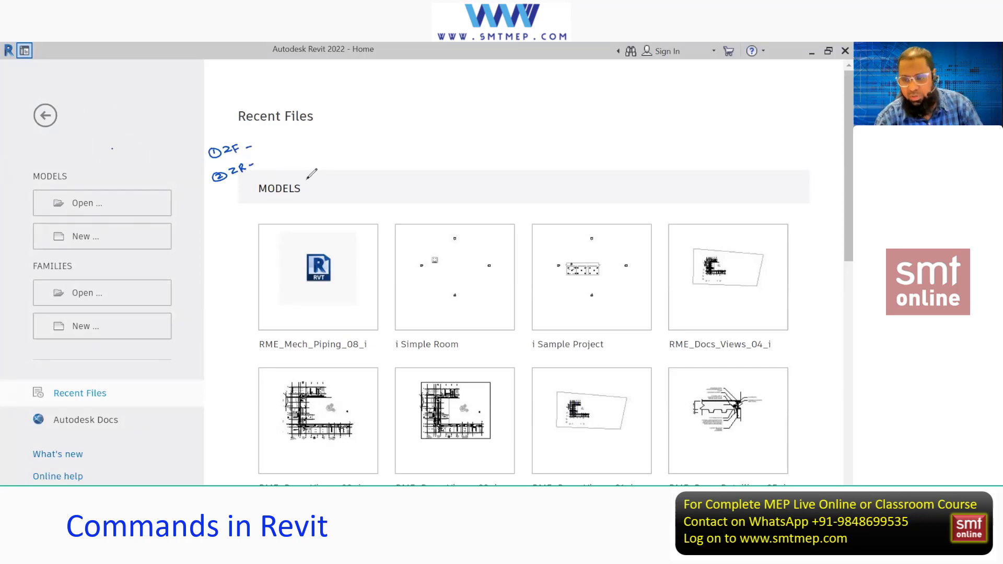
{"action": "left_click_drag", "start_coordinate": [228, 220], "coordinate": [262, 211]}
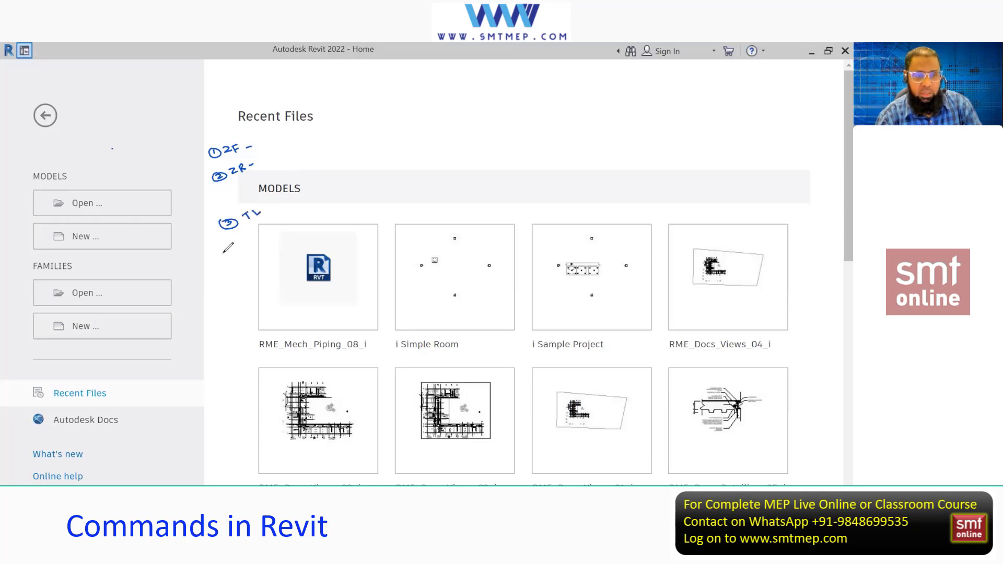
{"action": "mouse_move", "coordinate": [211, 250]}
{"action": "left_mouse_down"}
{"action": "mouse_move", "coordinate": [214, 258]}
{"action": "mouse_move", "coordinate": [243, 242]}
{"action": "mouse_move", "coordinate": [219, 276]}
{"action": "mouse_move", "coordinate": [260, 256]}
{"action": "left_mouse_up"}
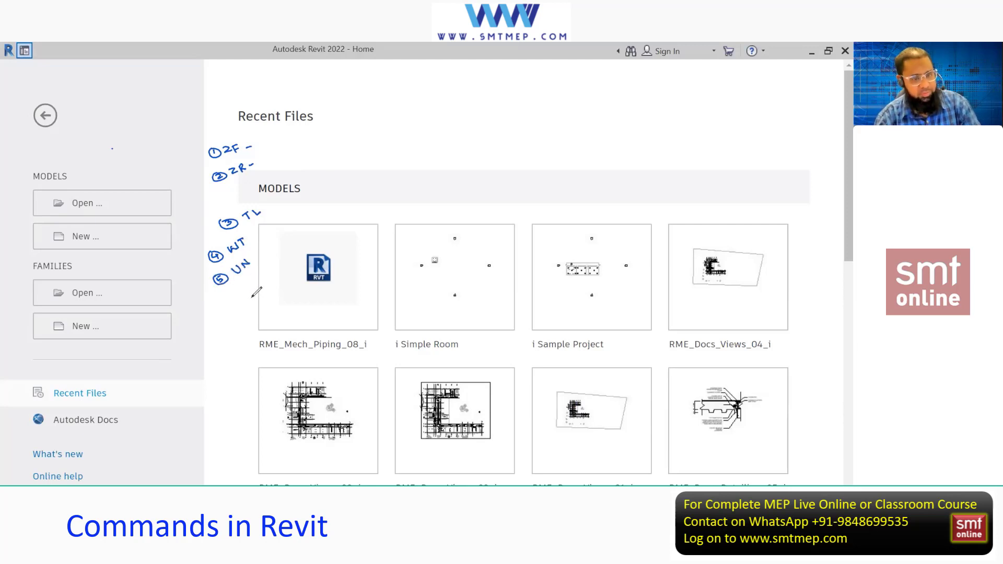
{"action": "mouse_move", "coordinate": [226, 295]}
{"action": "left_mouse_down"}
{"action": "mouse_move", "coordinate": [257, 288]}
{"action": "mouse_move", "coordinate": [236, 322]}
{"action": "mouse_move", "coordinate": [256, 305]}
{"action": "left_mouse_up"}
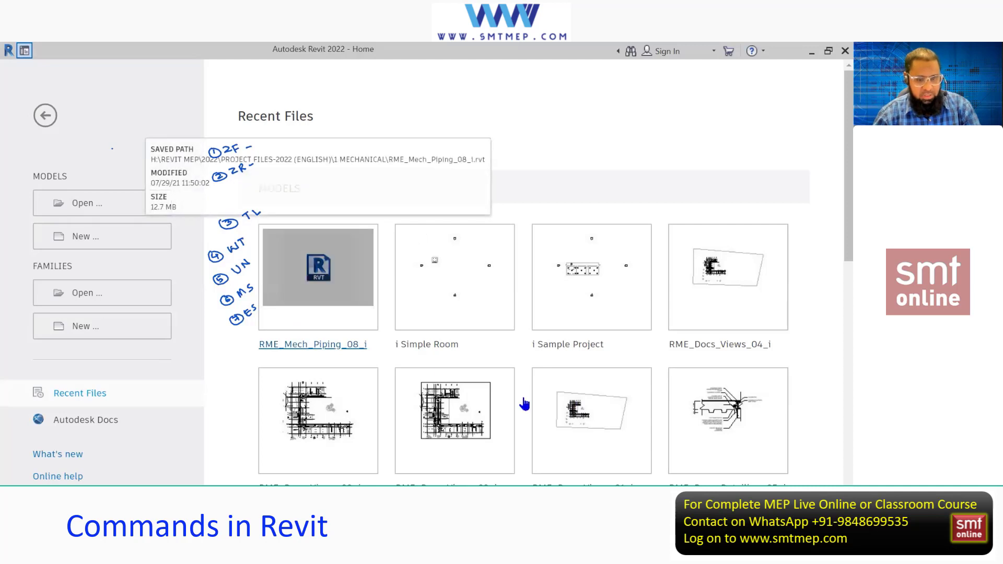
Leave the Home page for the 3D HVAC Building view and fit the whole model in the view
{"action": "key", "text": "ctrl+d"}
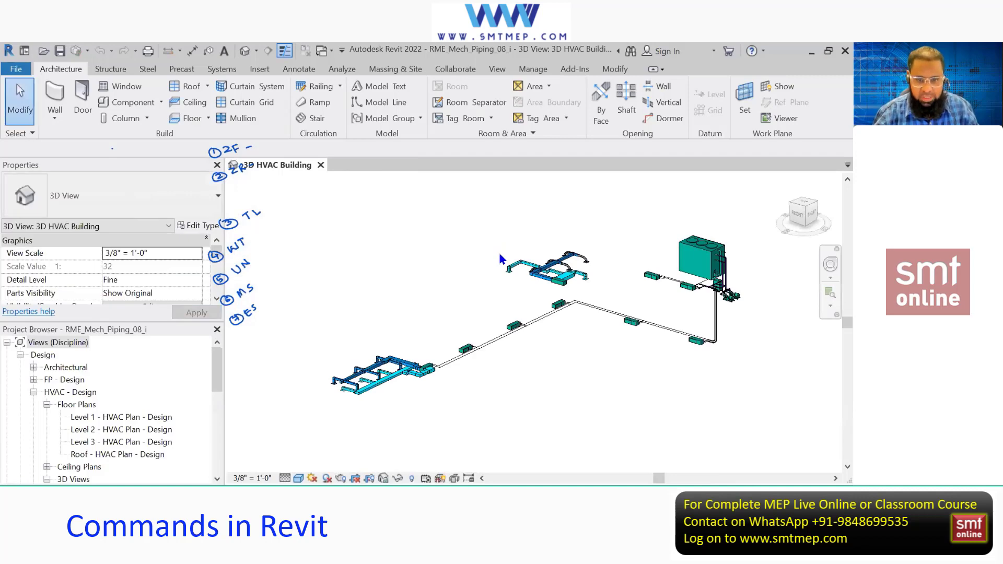
{"action": "scroll", "coordinate": [488, 256], "scroll_direction": "up", "scroll_amount": 5}
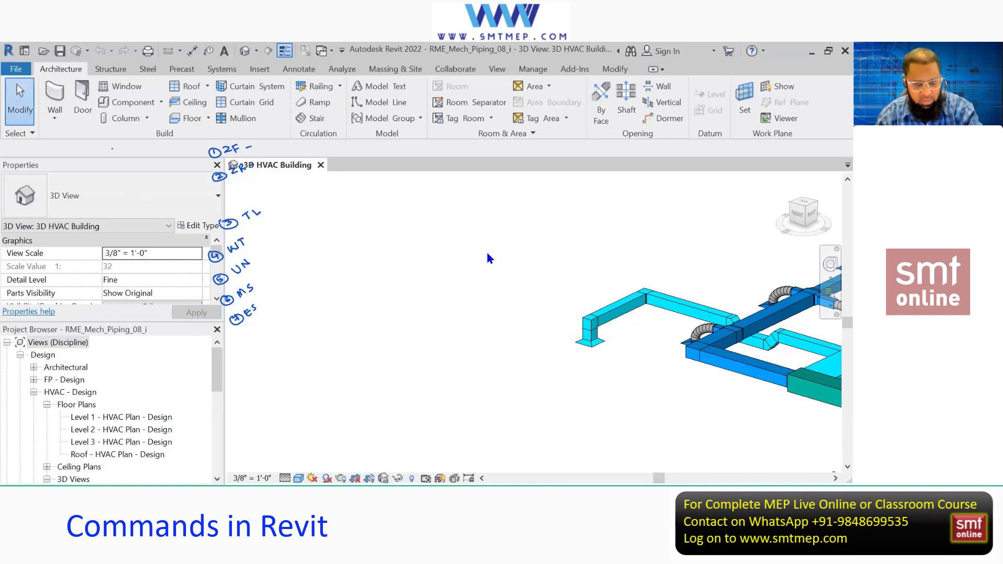
{"action": "key", "text": "z"}
{"action": "key", "text": "f"}
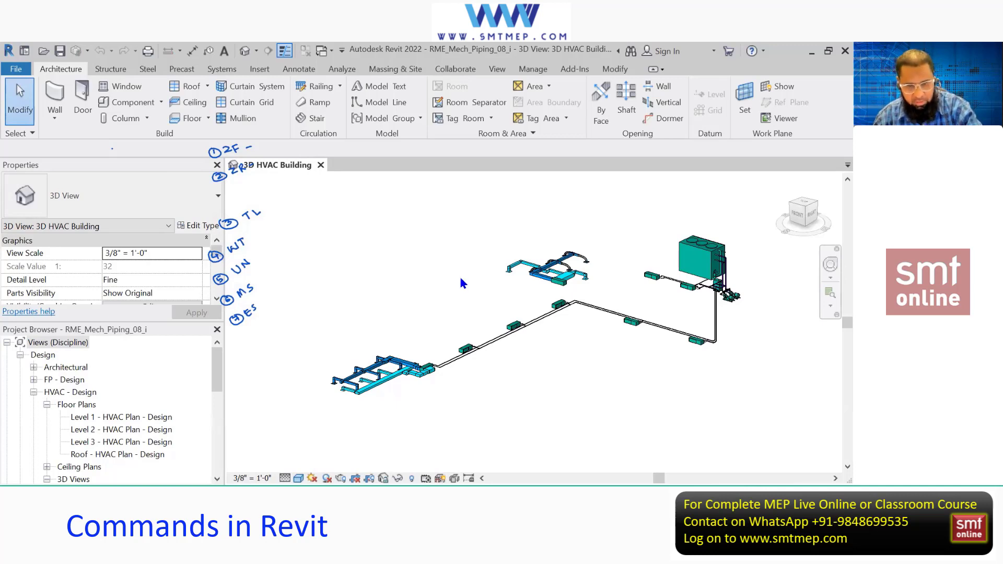
Zoom in on a region around the end of the upper duct branch and fit the whole model in view again
{"action": "key", "text": "z"}
{"action": "key", "text": "r"}
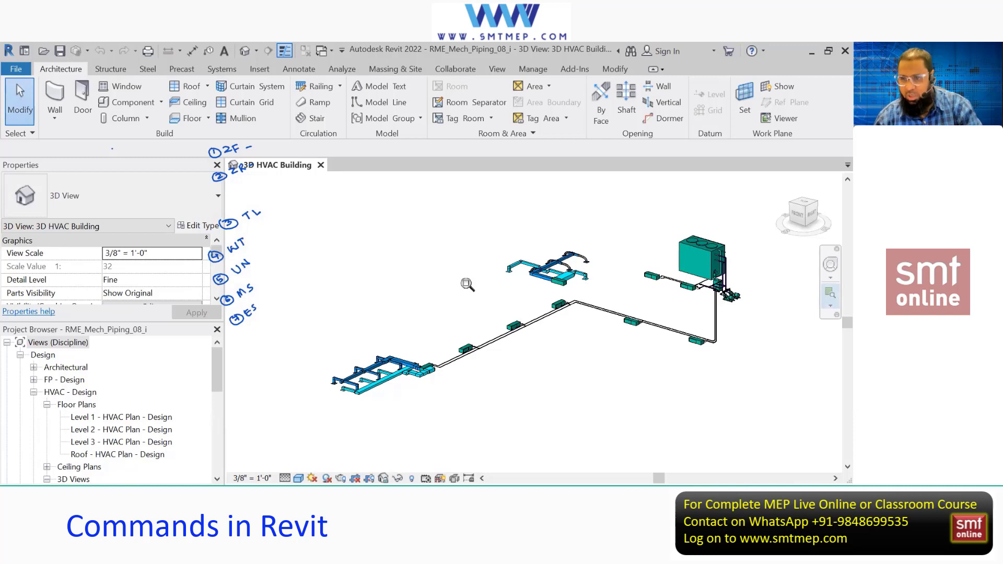
{"action": "left_click_drag", "start_coordinate": [493, 256], "coordinate": [517, 279]}
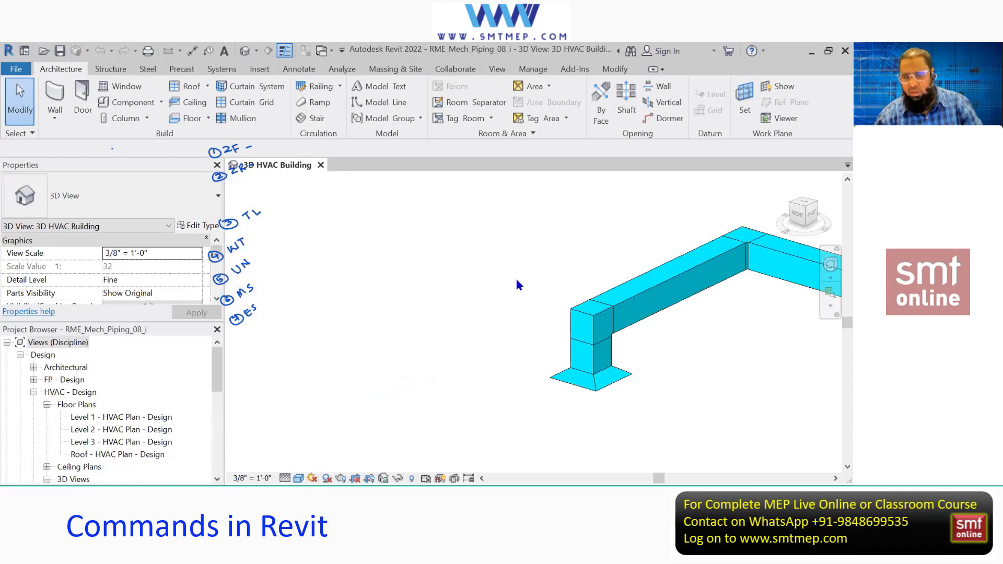
{"action": "key", "text": "z"}
{"action": "key", "text": "f"}
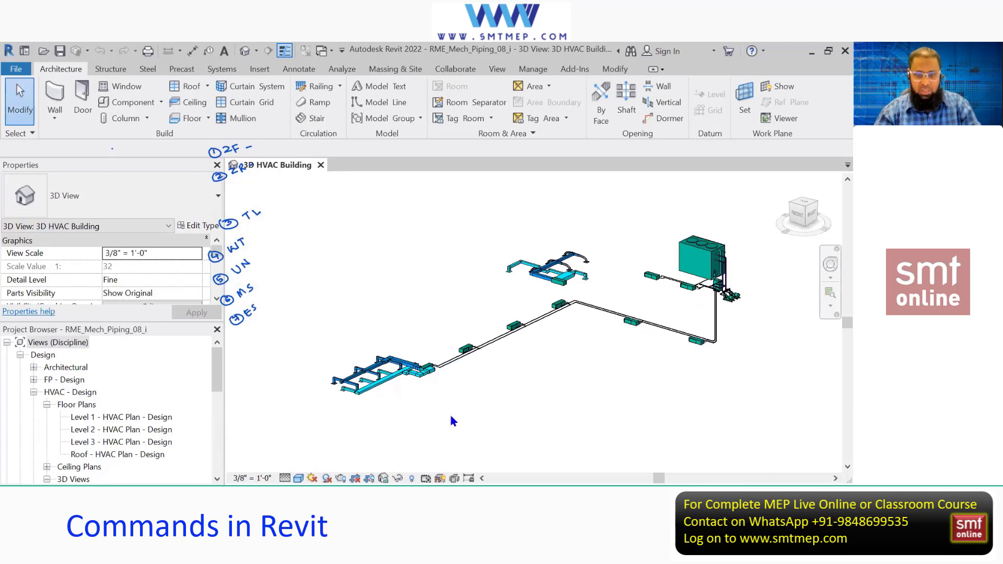
Turn on Thin Lines while viewing the pipes that leave the green unit at the lower duct layout
{"action": "scroll", "coordinate": [448, 358], "scroll_direction": "up", "scroll_amount": 5}
{"action": "scroll", "coordinate": [433, 366], "scroll_direction": "up", "scroll_amount": 5}
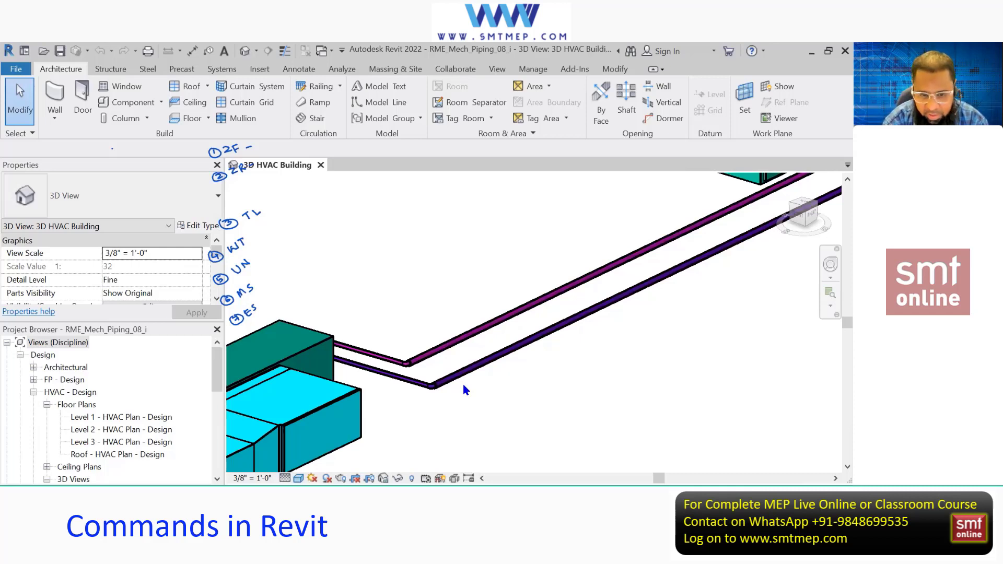
{"action": "key", "text": "t"}
{"action": "key", "text": "l"}
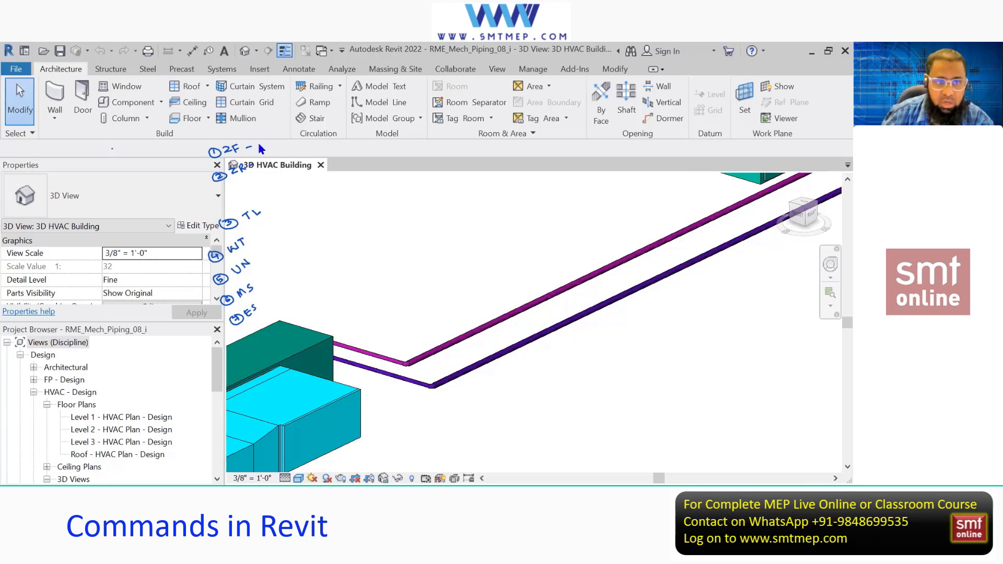
Switch the Thin Lines display off and back on to compare the pipe and duct outlines
{"action": "left_click", "coordinate": [496, 69]}
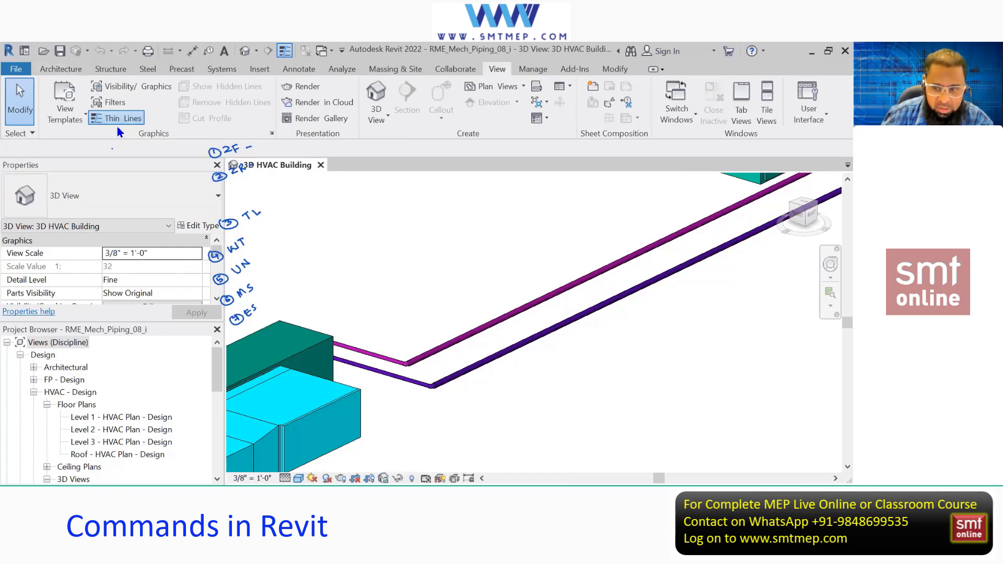
{"action": "left_click", "coordinate": [118, 121]}
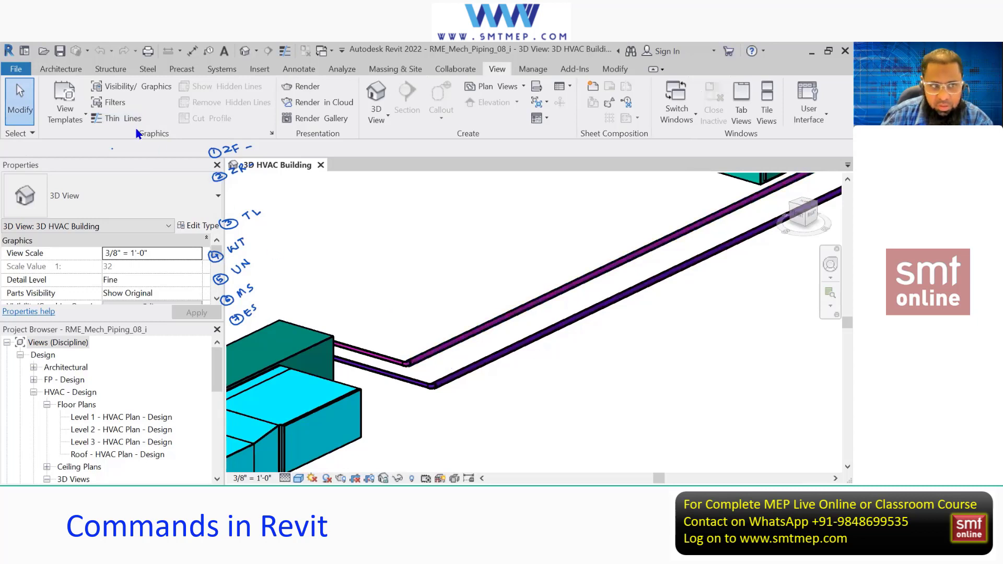
{"action": "left_click", "coordinate": [118, 119]}
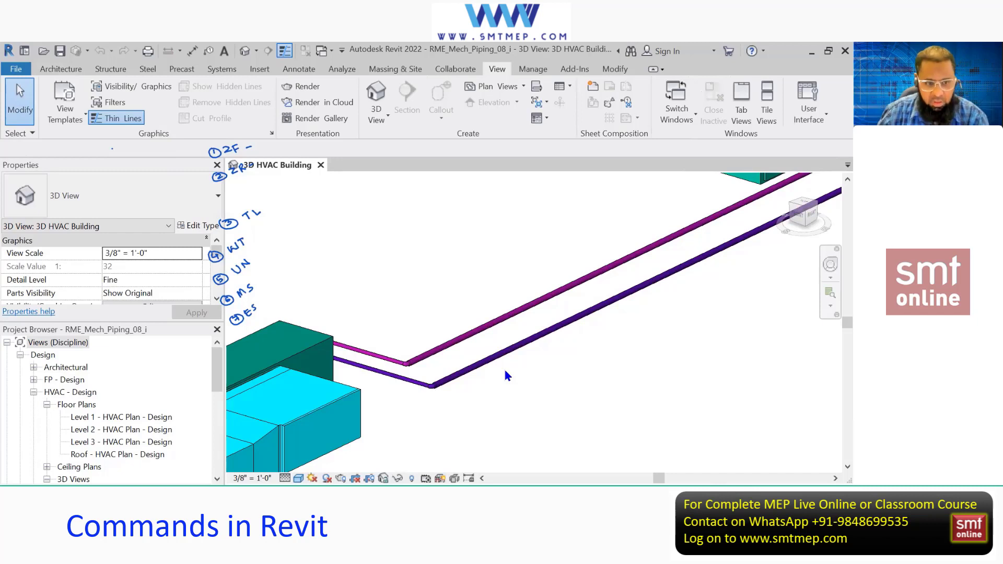
Widen the drawing area and open the Level 1 and Level 2 HVAC Plan - Design floor plans
{"action": "scroll", "coordinate": [504, 374], "scroll_direction": "down", "scroll_amount": 6}
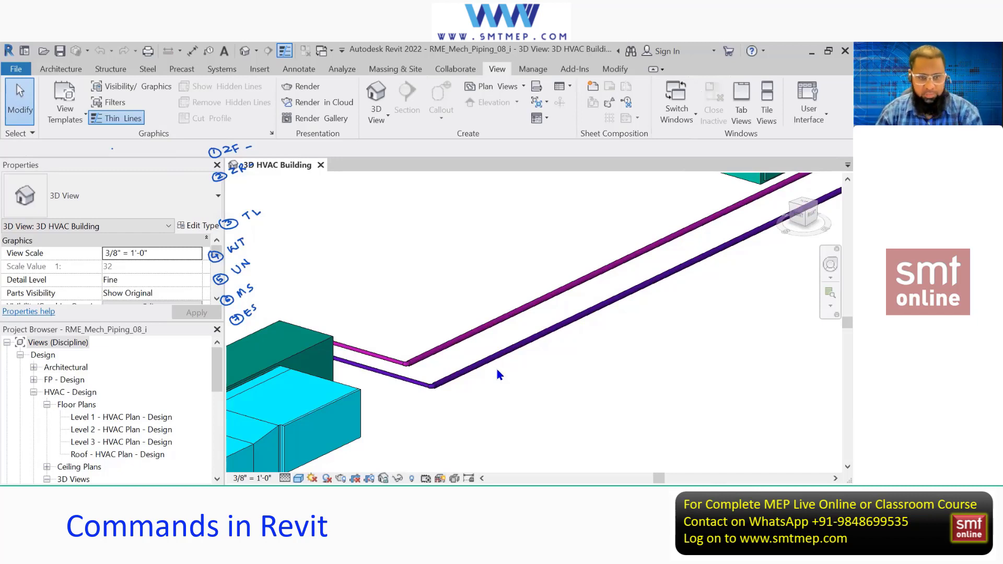
{"action": "scroll", "coordinate": [415, 340], "scroll_direction": "down", "scroll_amount": 3}
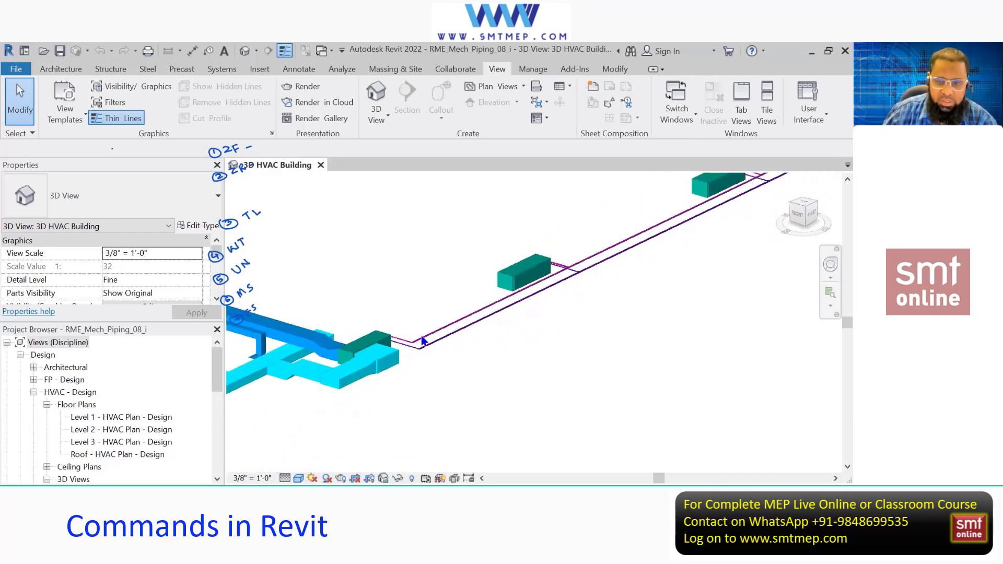
{"action": "left_click_drag", "start_coordinate": [223, 403], "coordinate": [201, 404]}
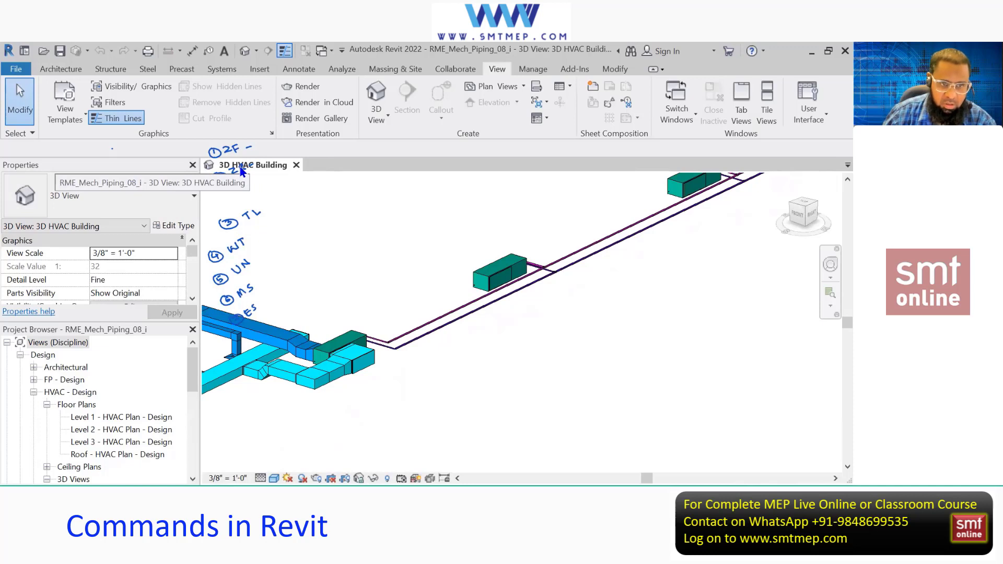
{"action": "double_click", "coordinate": [141, 418]}
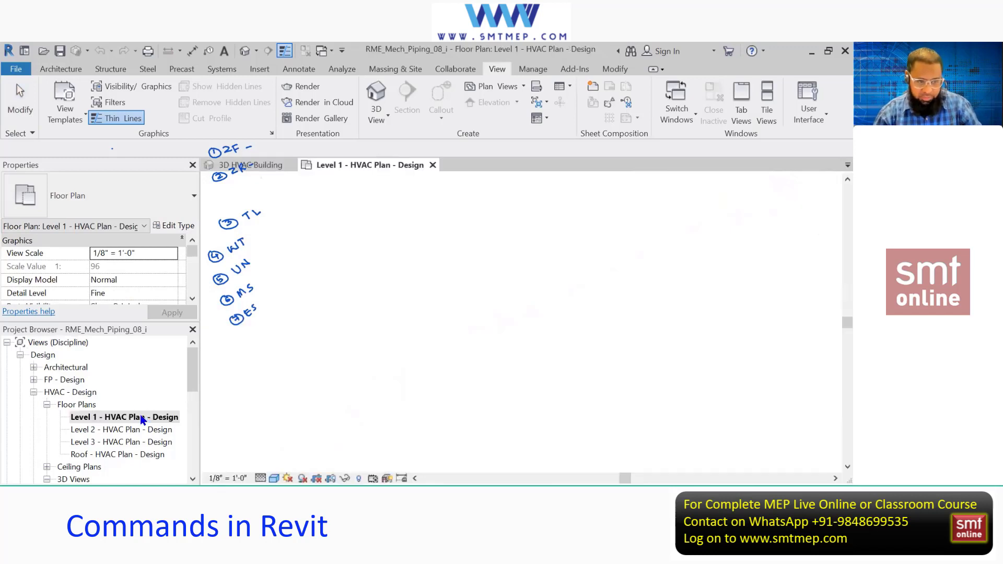
{"action": "double_click", "coordinate": [131, 430]}
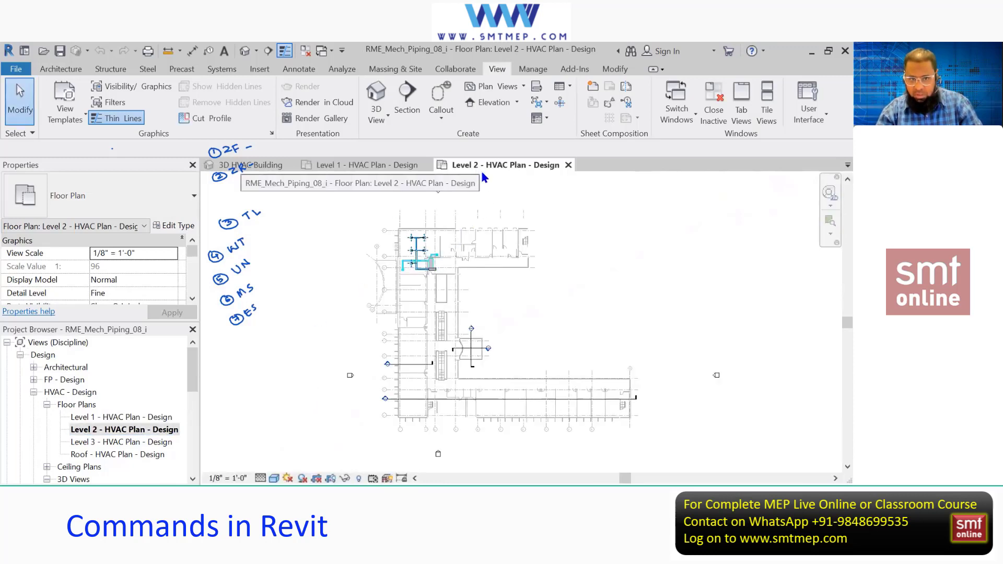
Switch between the open Level 1 plan, 3D HVAC Building and Level 2 plan views, ending on Level 2
{"action": "left_click", "coordinate": [398, 166]}
{"action": "left_click", "coordinate": [256, 166]}
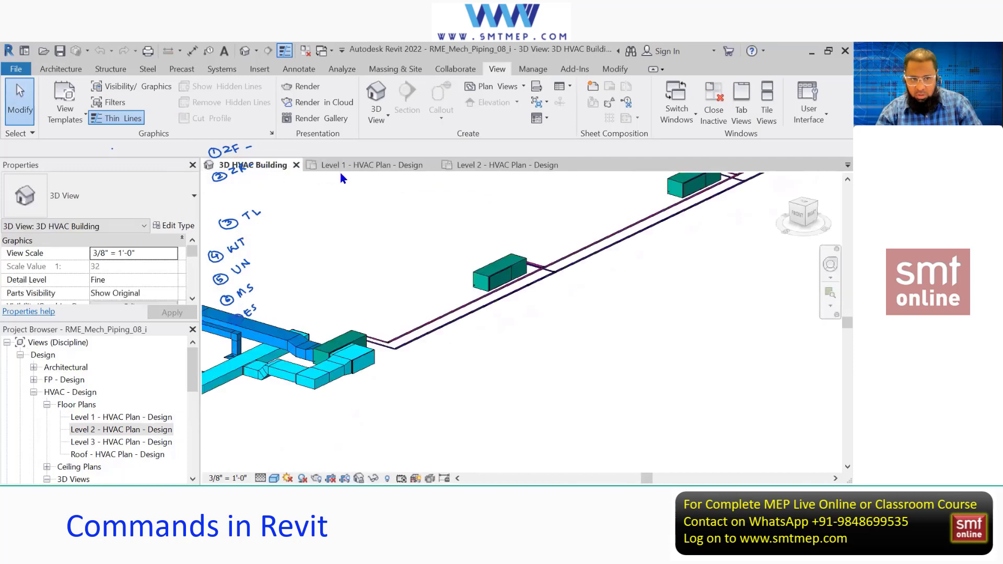
{"action": "left_click", "coordinate": [362, 167]}
{"action": "left_click", "coordinate": [482, 165]}
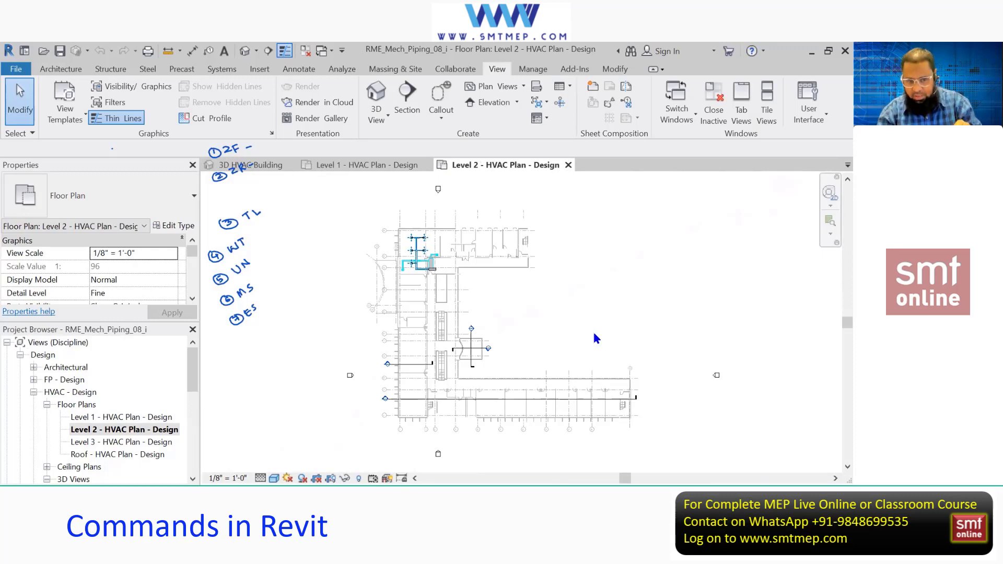
Tile the three open views side by side and make the 3D HVAC Building view active
{"action": "key", "text": "w"}
{"action": "key", "text": "t"}
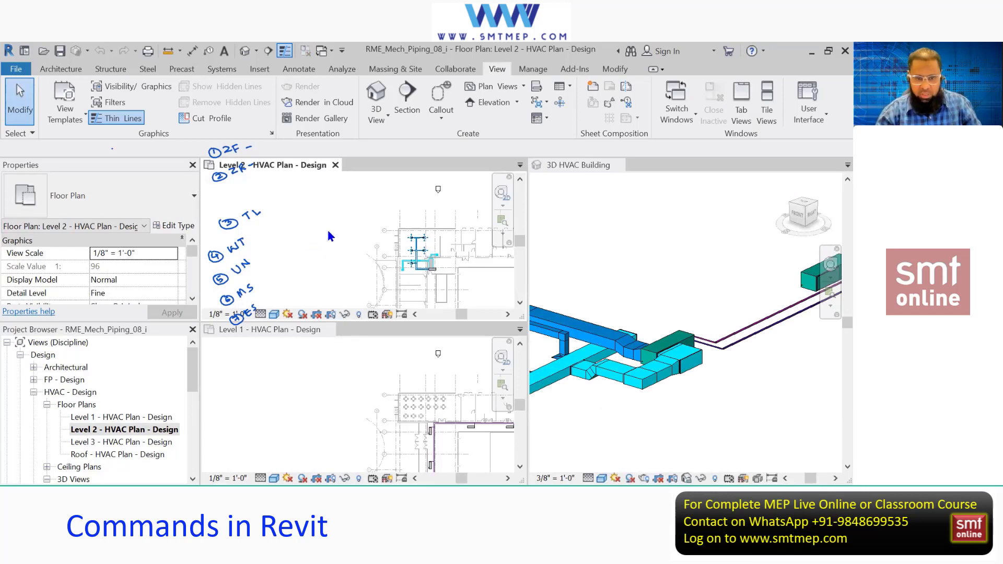
{"action": "left_click", "coordinate": [575, 270]}
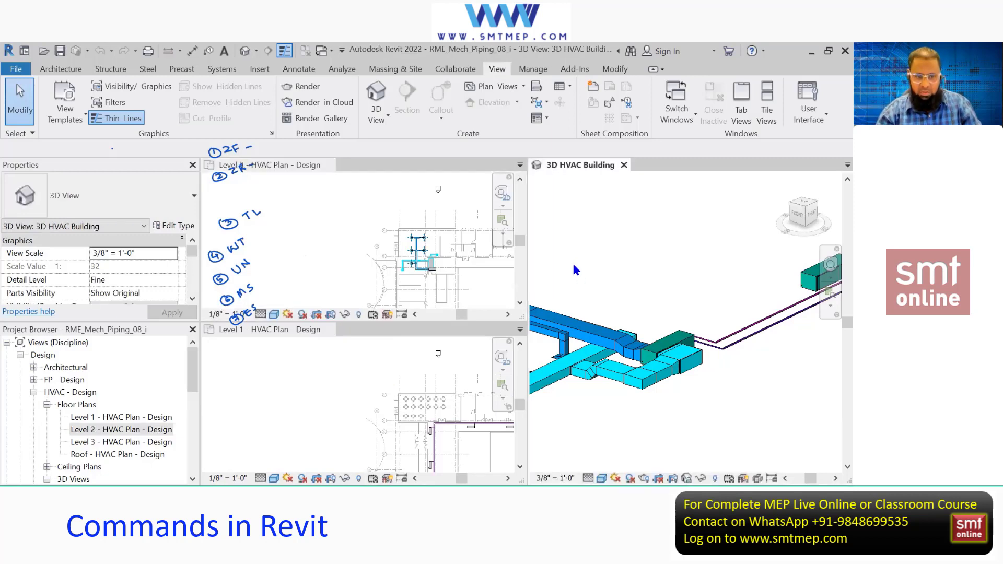
{"action": "scroll", "coordinate": [562, 323], "scroll_direction": "down", "scroll_amount": 1}
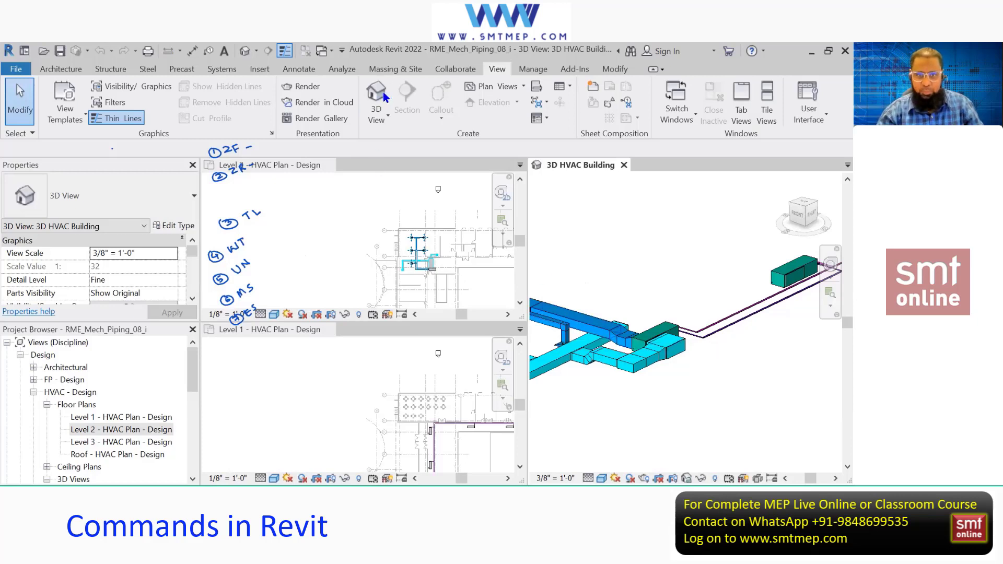
With the Level 2 plan active, alternate the open views between tiled and tabbed layouts, ending with them tiled
{"action": "left_click", "coordinate": [340, 211]}
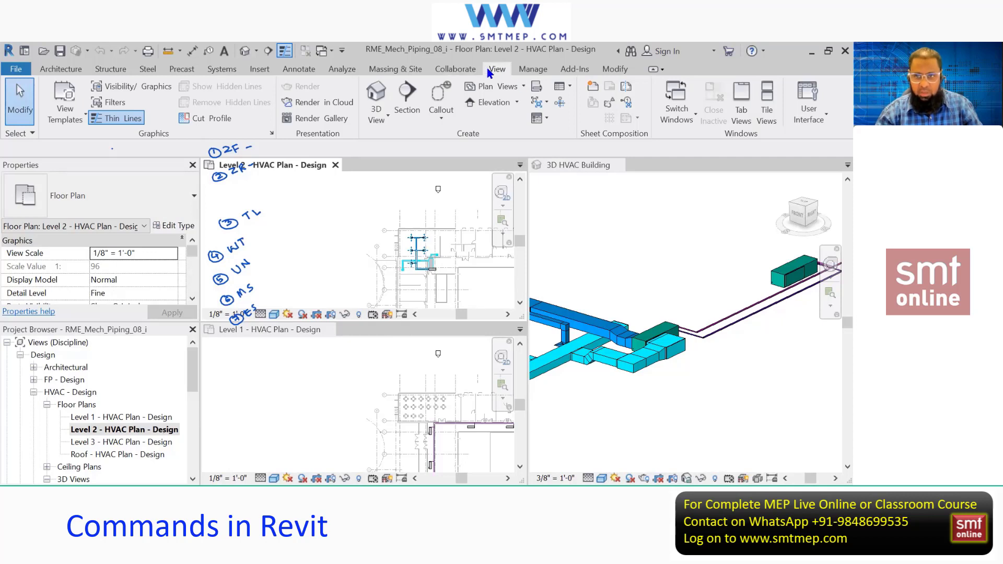
{"action": "left_click", "coordinate": [766, 110]}
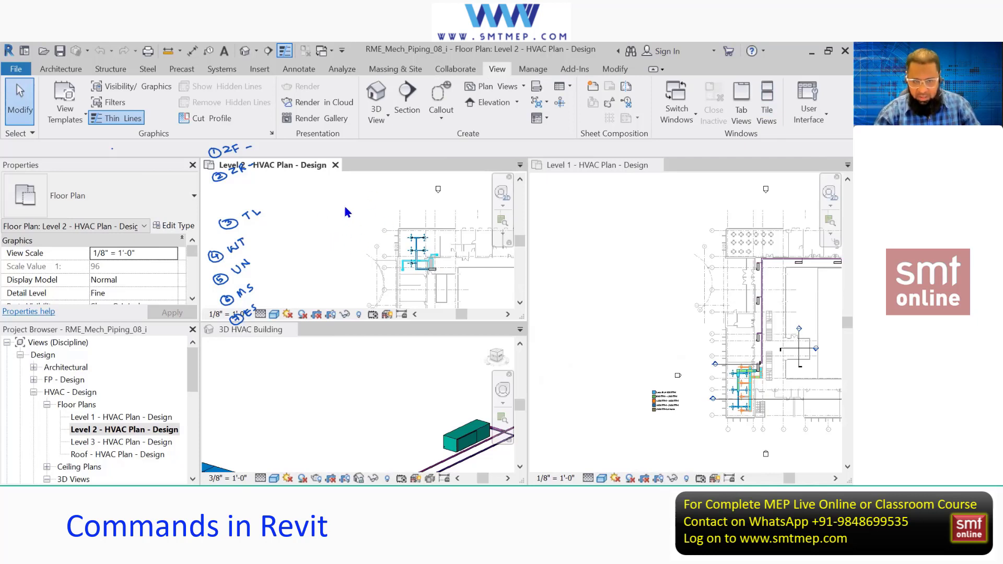
{"action": "left_click", "coordinate": [748, 125]}
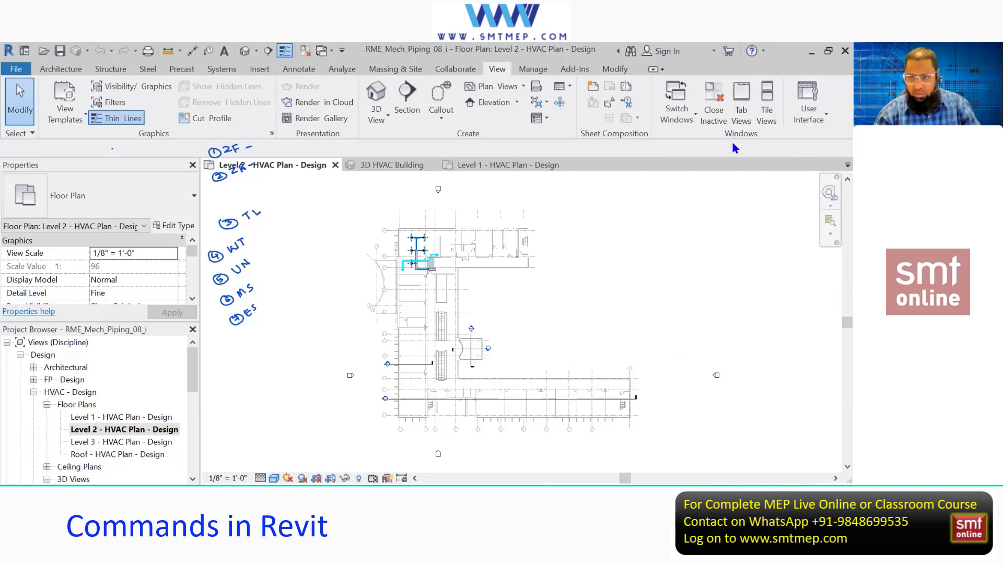
{"action": "left_click", "coordinate": [766, 119]}
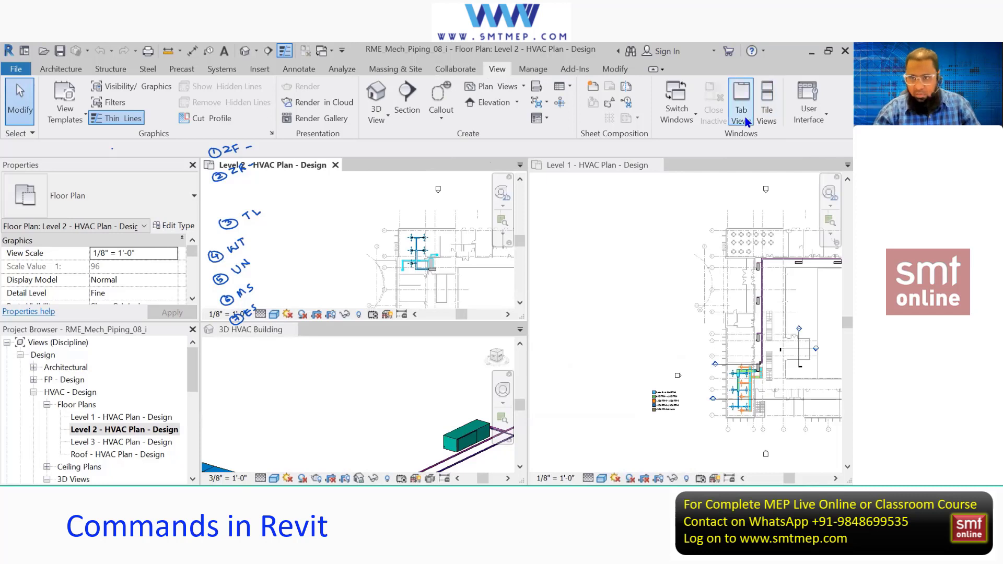
Return the views to a tabbed layout with 3D HVAC Building in front and close all inactive views
{"action": "left_click", "coordinate": [387, 406]}
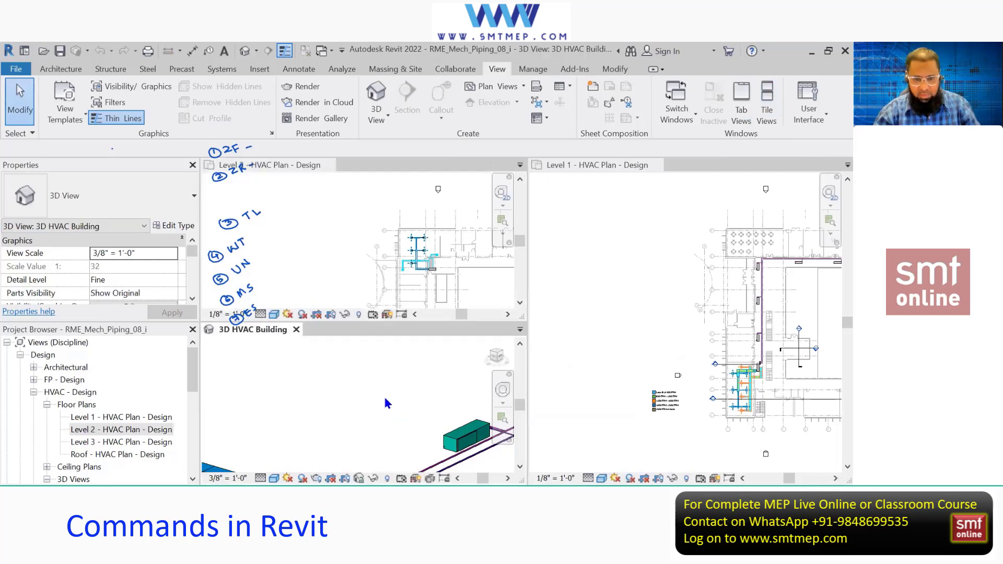
{"action": "scroll", "coordinate": [385, 403], "scroll_direction": "down", "scroll_amount": 2}
{"action": "middle_click_drag", "start_coordinate": [385, 403], "coordinate": [430, 382]}
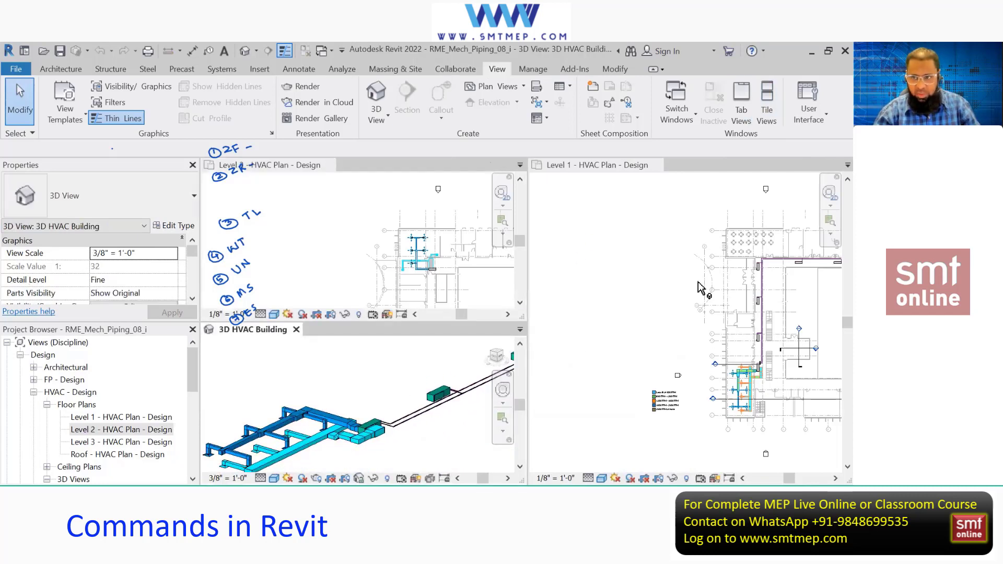
{"action": "left_click", "coordinate": [742, 111]}
{"action": "scroll", "coordinate": [475, 313], "scroll_direction": "down", "scroll_amount": 2}
{"action": "middle_click_drag", "start_coordinate": [470, 329], "coordinate": [473, 362]}
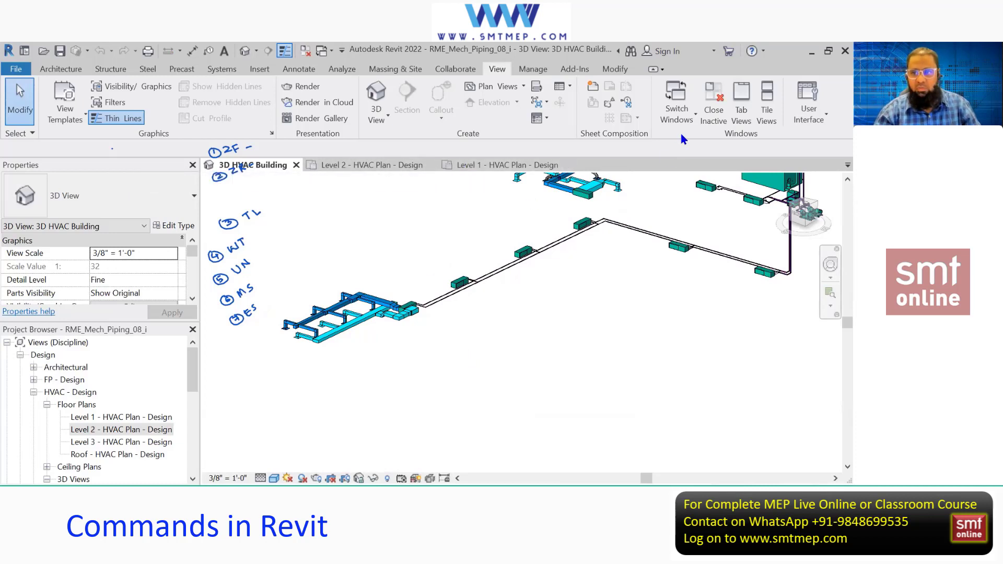
{"action": "left_click", "coordinate": [714, 115]}
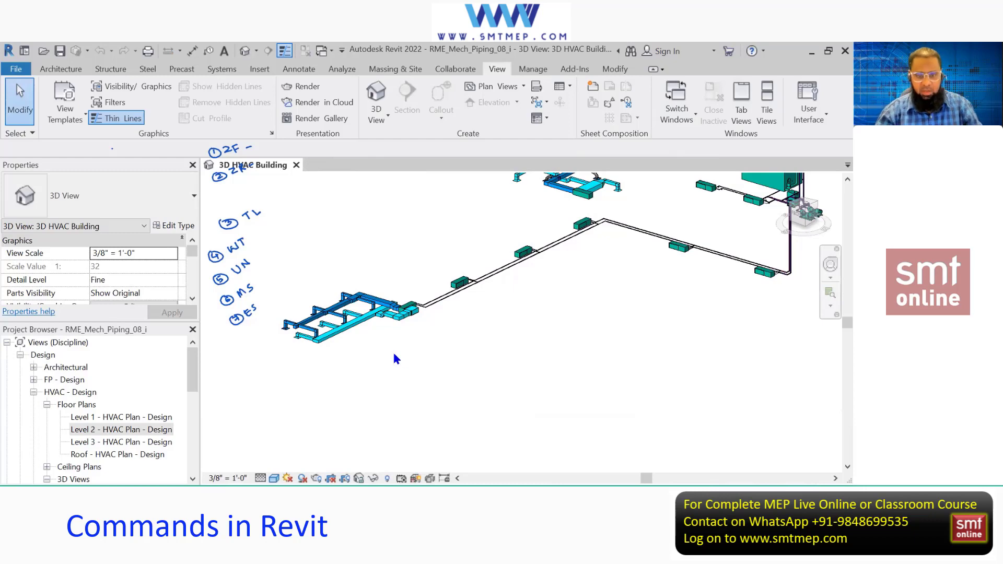
Open the Mechanical Settings dialog and move it clear of the handwritten shortcut list
{"action": "key", "text": "m"}
{"action": "key", "text": "s"}
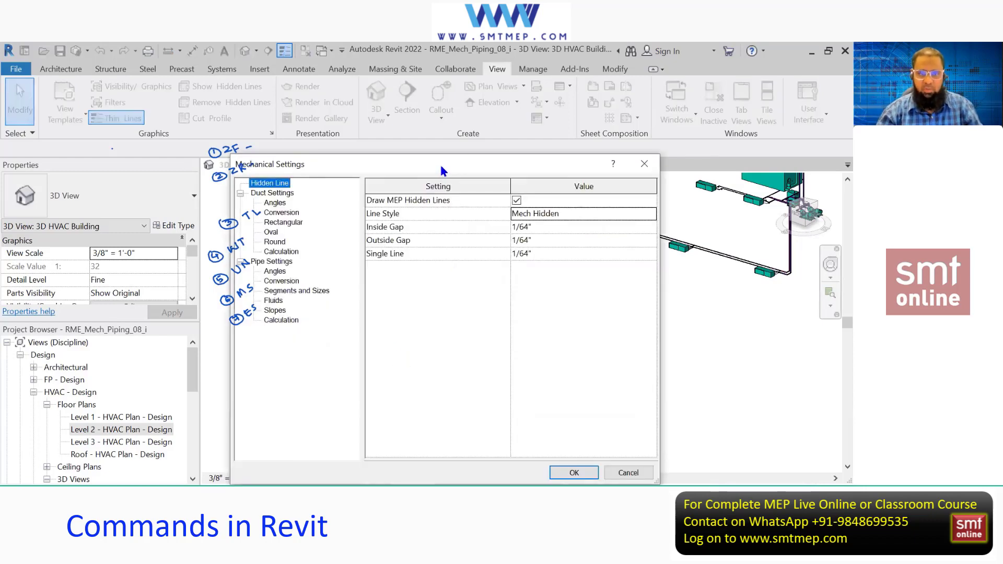
{"action": "left_click_drag", "start_coordinate": [440, 164], "coordinate": [483, 147]}
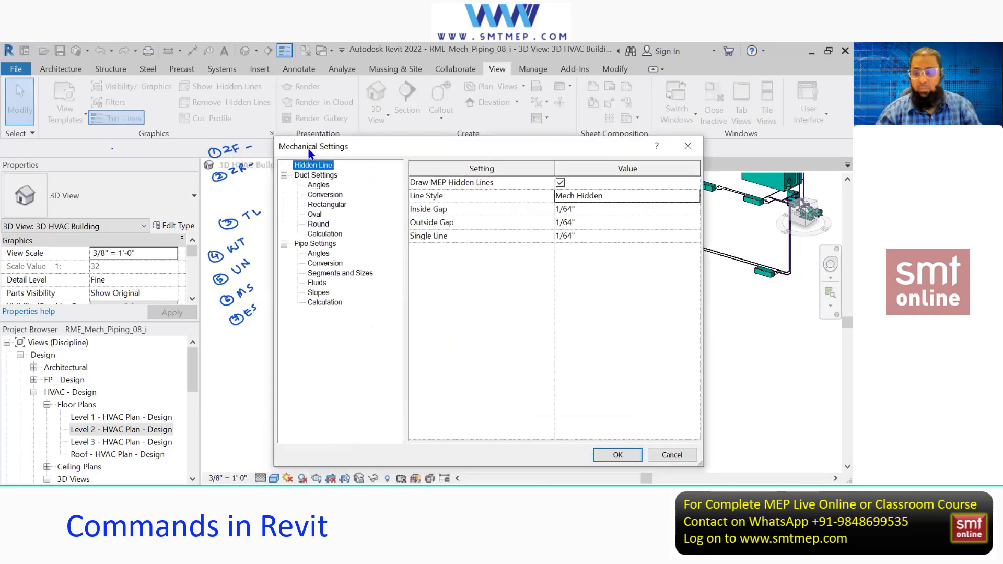
Close Mechanical Settings, open the Electrical Settings dialog for a look, and close it without changes
{"action": "left_click", "coordinate": [671, 455]}
{"action": "key", "text": "e"}
{"action": "key", "text": "s"}
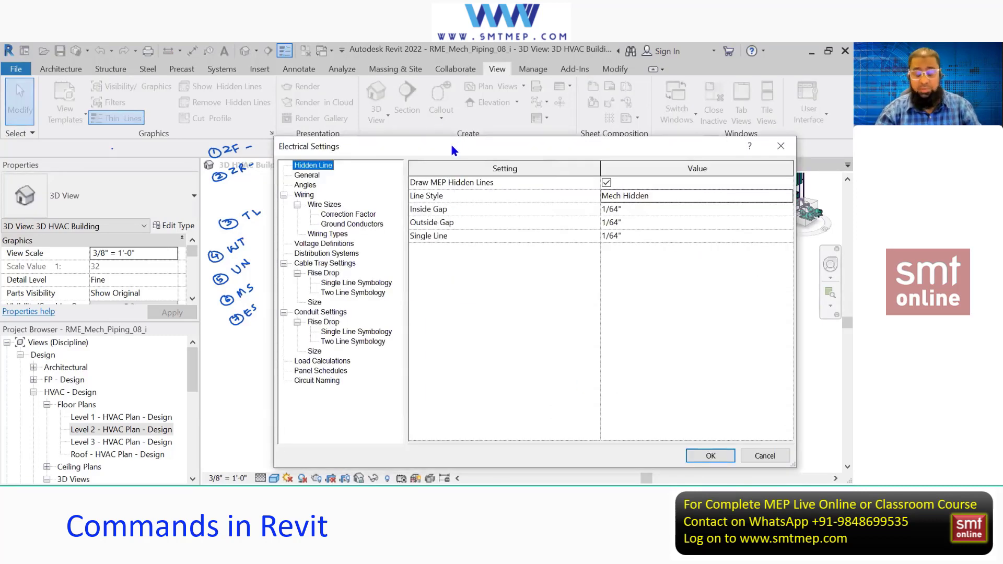
{"action": "left_click_drag", "start_coordinate": [452, 149], "coordinate": [390, 132]}
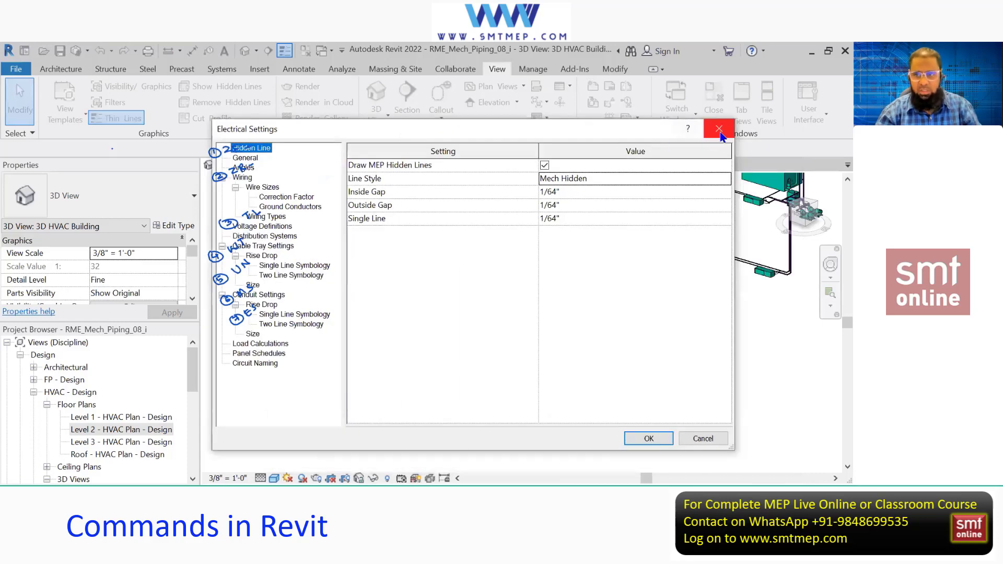
{"action": "key", "text": "Escape"}
Open the Project Units dialog and display the unit formats of the HVAC discipline
{"action": "key", "text": "u"}
{"action": "key", "text": "n"}
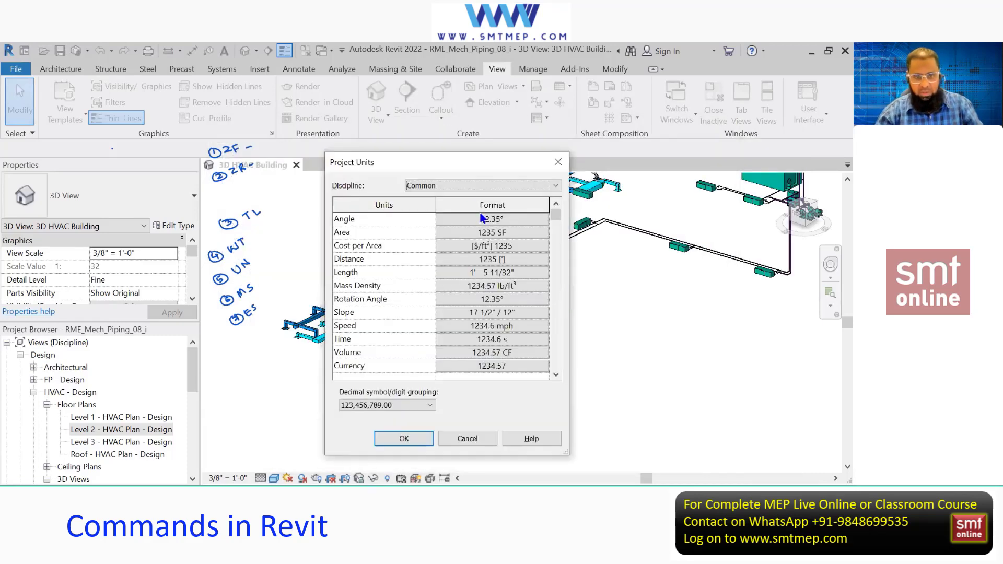
{"action": "left_click", "coordinate": [490, 170]}
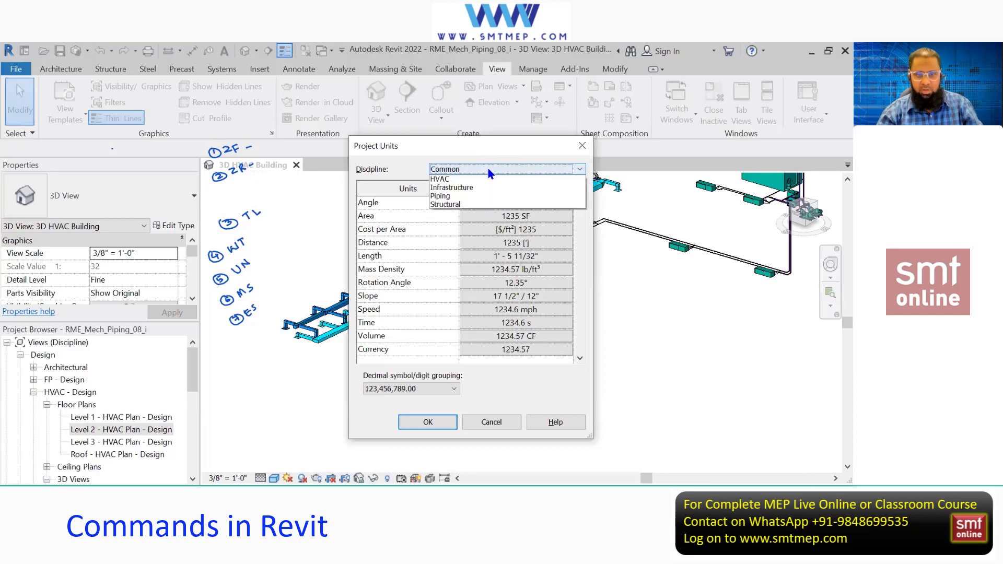
{"action": "left_click", "coordinate": [483, 205]}
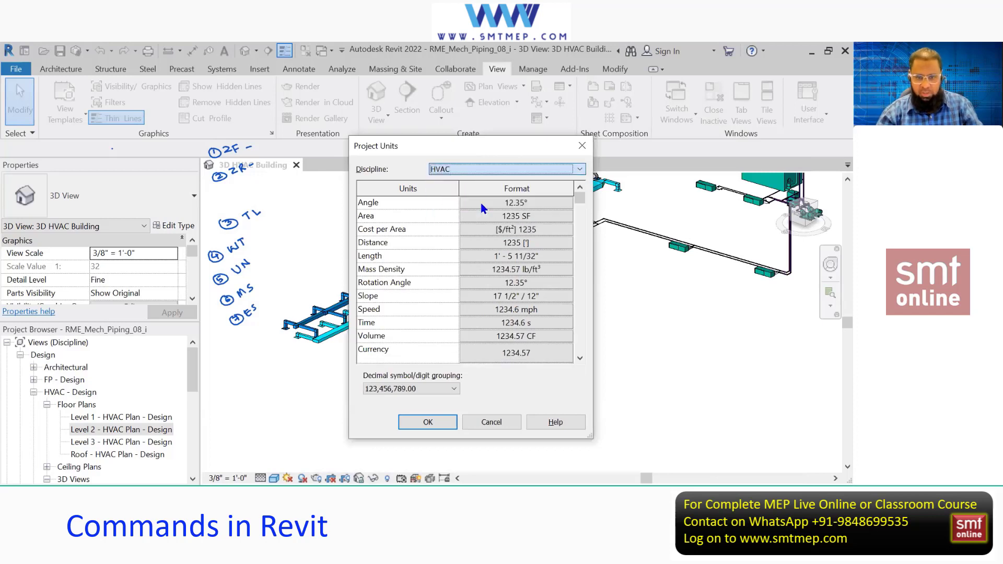
{"action": "left_click", "coordinate": [484, 170]}
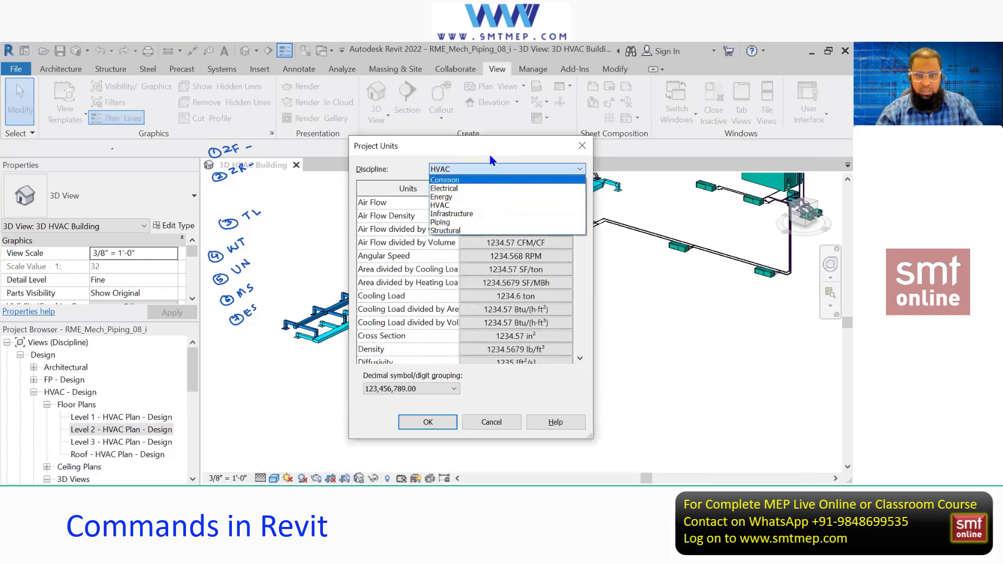
{"action": "left_click", "coordinate": [486, 169]}
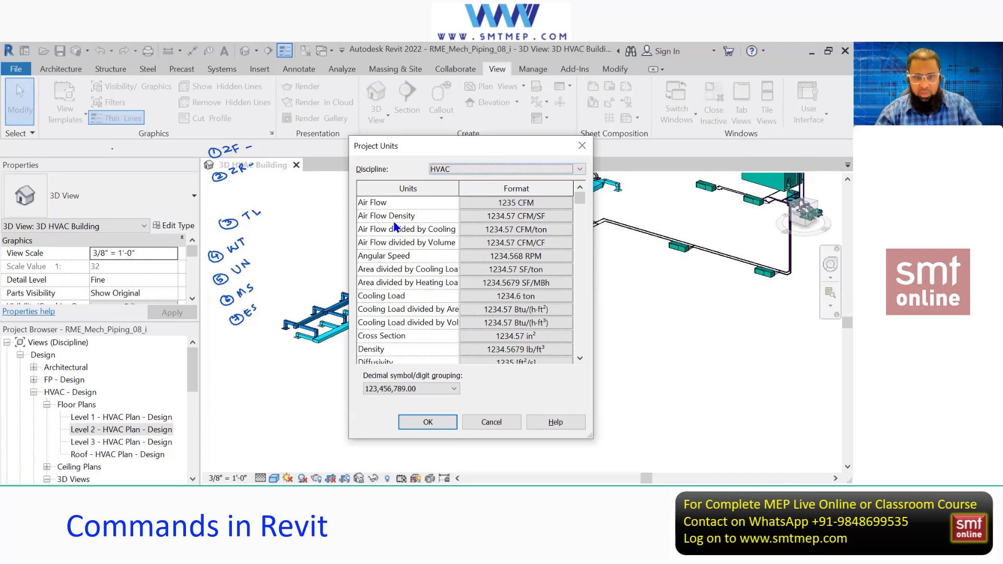
Review the project unit formats of the Energy discipline and those of the Electrical discipline
{"action": "left_click", "coordinate": [505, 170]}
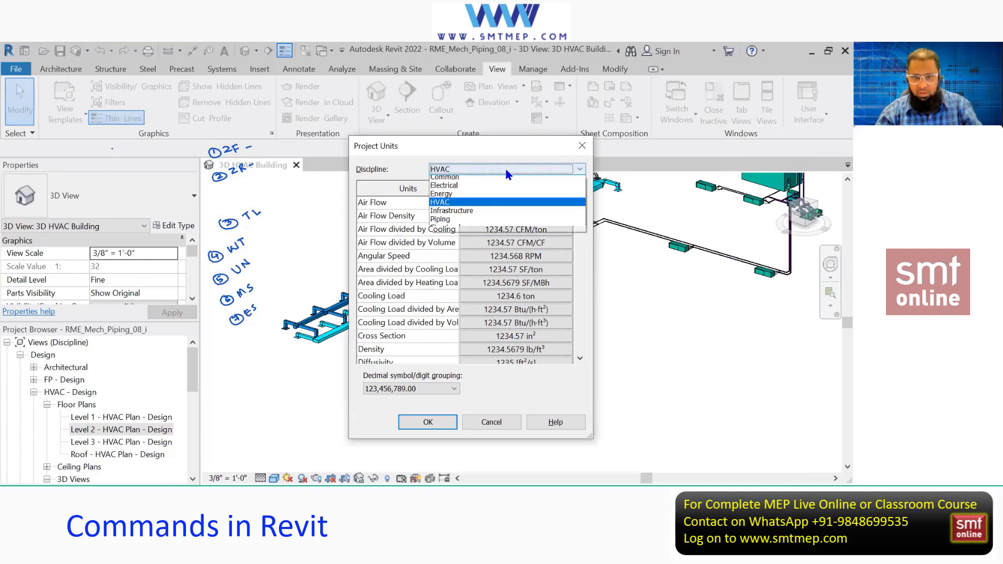
{"action": "left_click", "coordinate": [499, 196]}
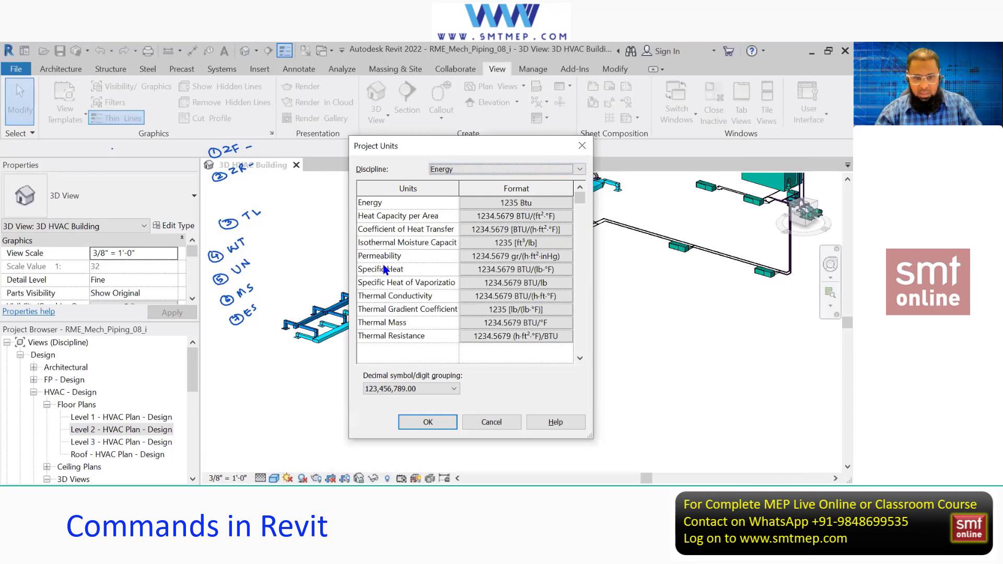
{"action": "left_click", "coordinate": [476, 169]}
{"action": "left_click", "coordinate": [479, 188]}
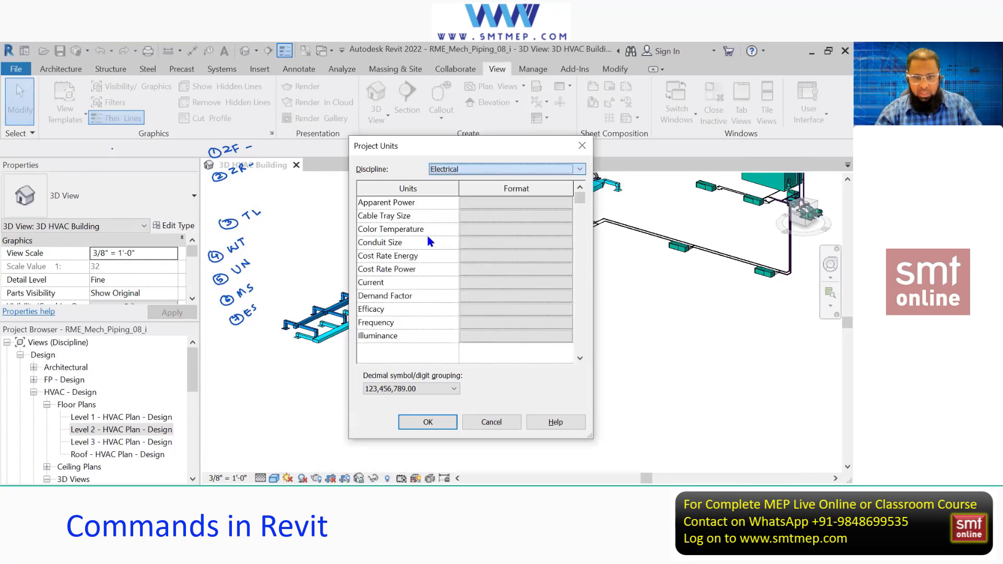
{"action": "scroll", "coordinate": [416, 317], "scroll_direction": "down", "scroll_amount": 1}
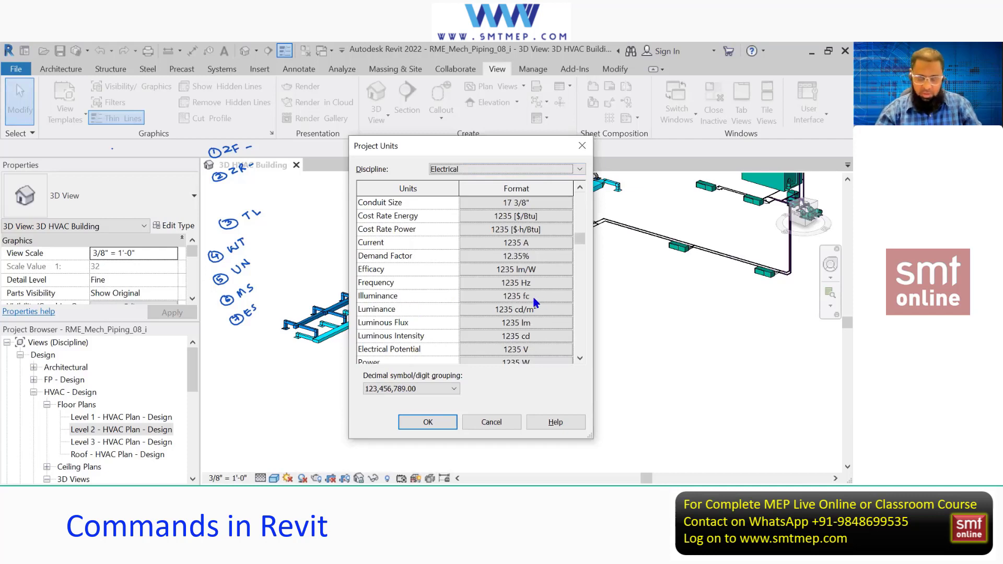
{"action": "scroll", "coordinate": [535, 301], "scroll_direction": "up", "scroll_amount": 1}
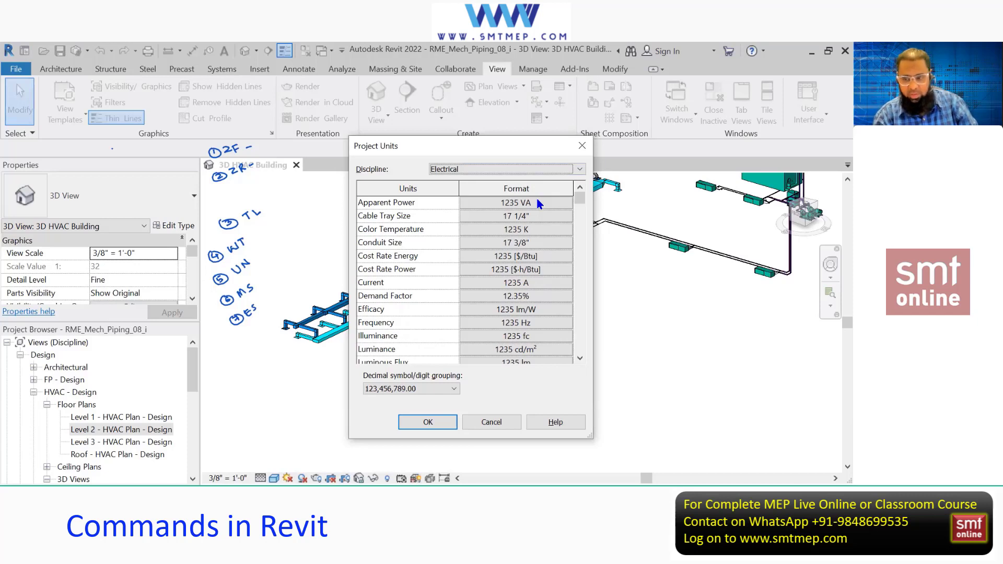
Set the HVAC Duct Size format to Millimeters with the mm unit symbol
{"action": "left_click", "coordinate": [509, 169]}
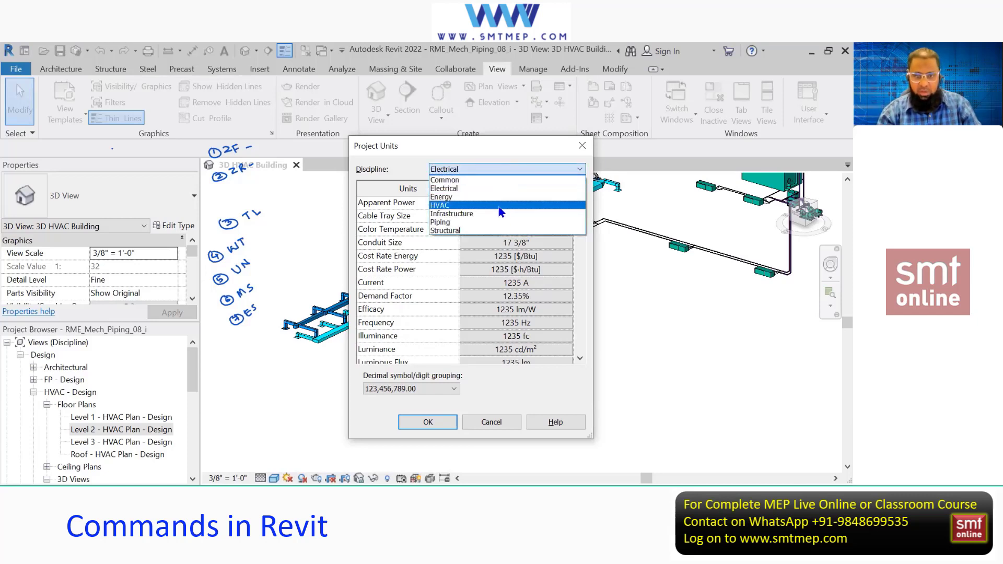
{"action": "left_click", "coordinate": [444, 194]}
{"action": "scroll", "coordinate": [418, 340], "scroll_direction": "down", "scroll_amount": 3}
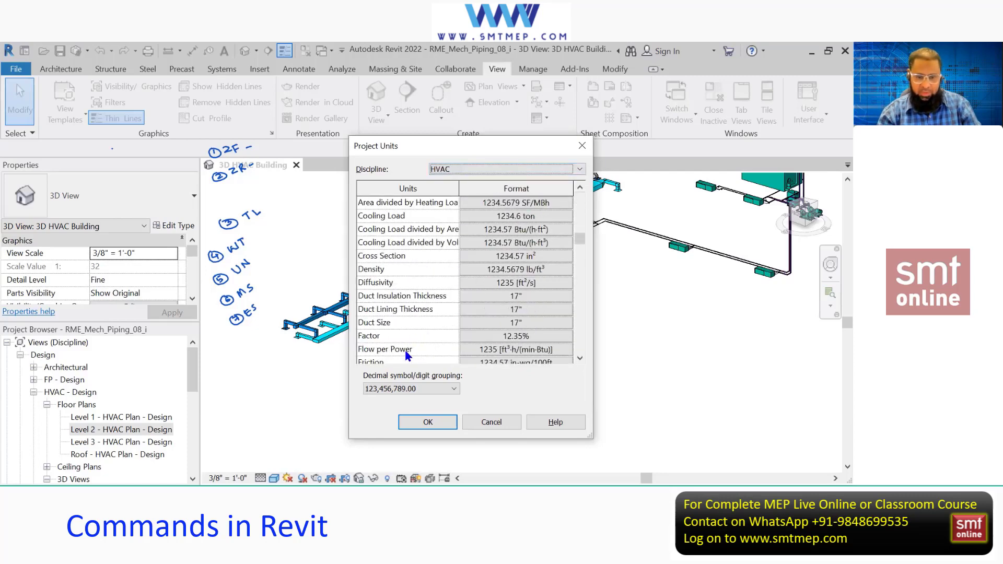
{"action": "left_click", "coordinate": [527, 323]}
{"action": "left_click", "coordinate": [479, 232]}
{"action": "left_click", "coordinate": [475, 286]}
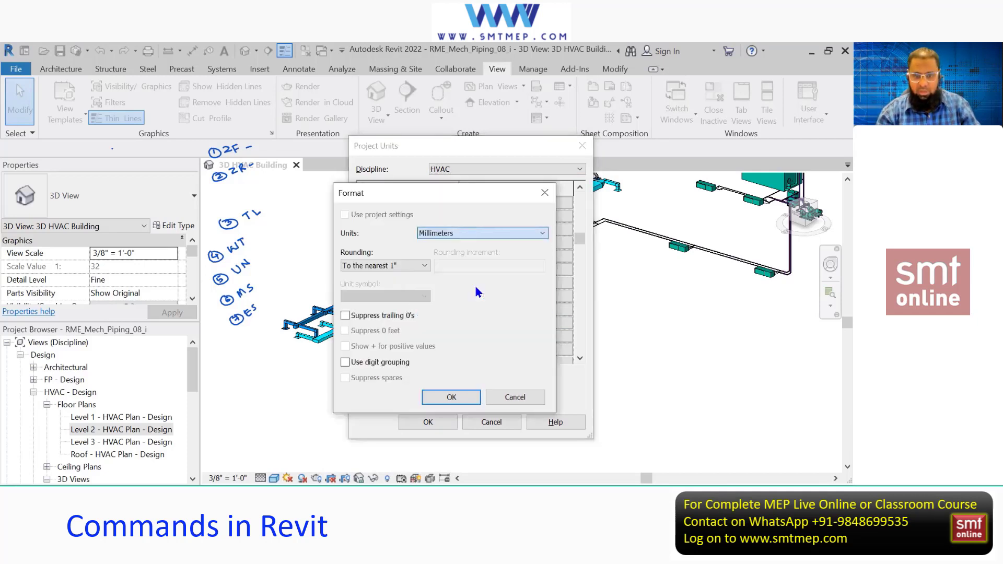
{"action": "left_click", "coordinate": [399, 296]}
{"action": "left_click", "coordinate": [398, 316]}
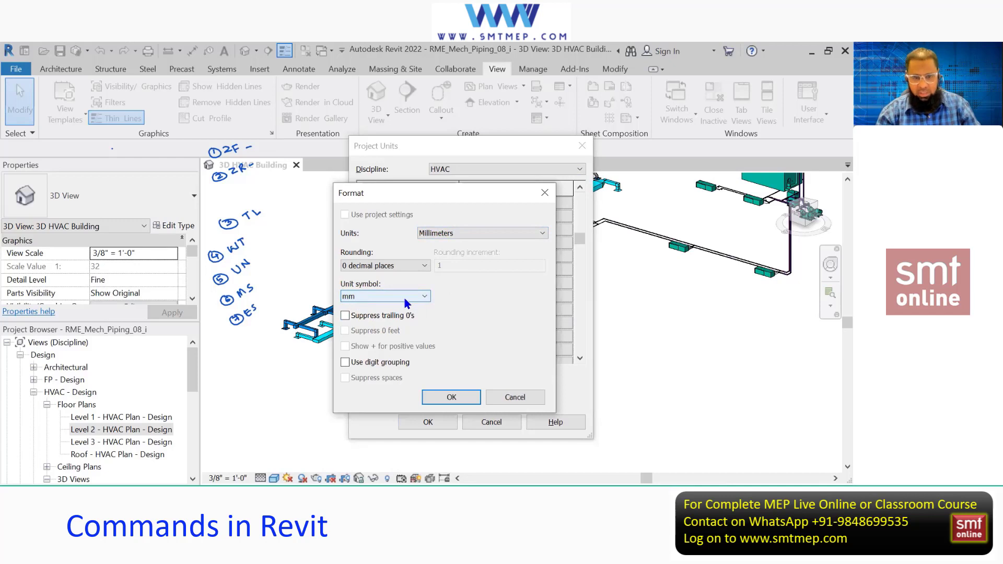
Choose 0 decimal places as the Duct Size rounding, accept the format, and cancel the Project Units changes
{"action": "left_click", "coordinate": [397, 267]}
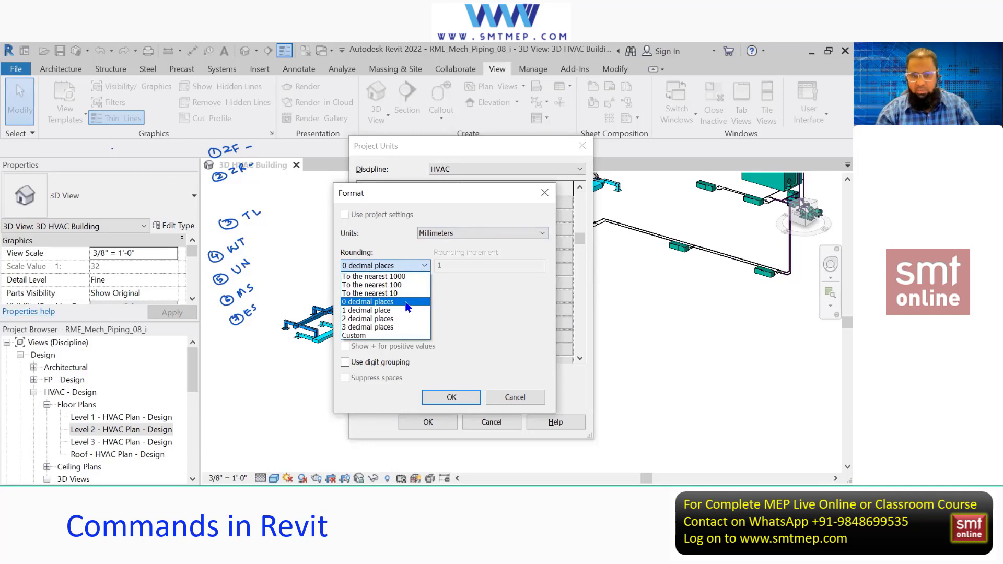
{"action": "left_click", "coordinate": [471, 312]}
{"action": "left_click", "coordinate": [412, 265]}
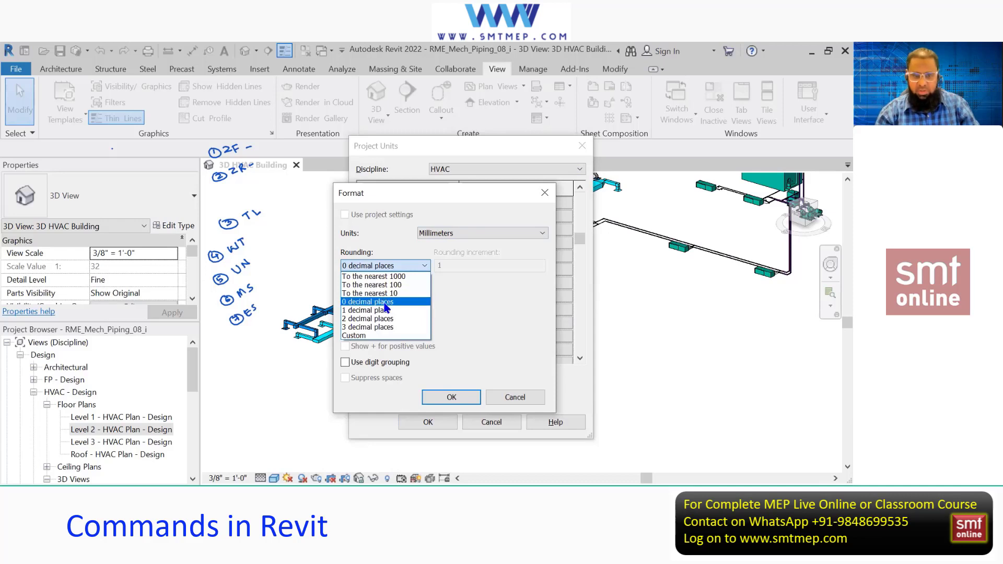
{"action": "left_click", "coordinate": [385, 302]}
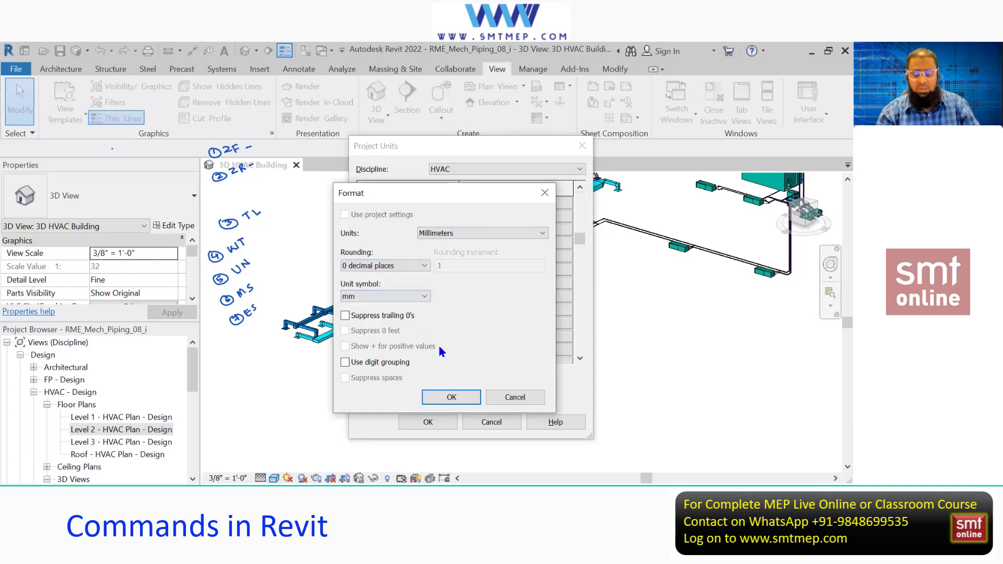
{"action": "left_click", "coordinate": [450, 396]}
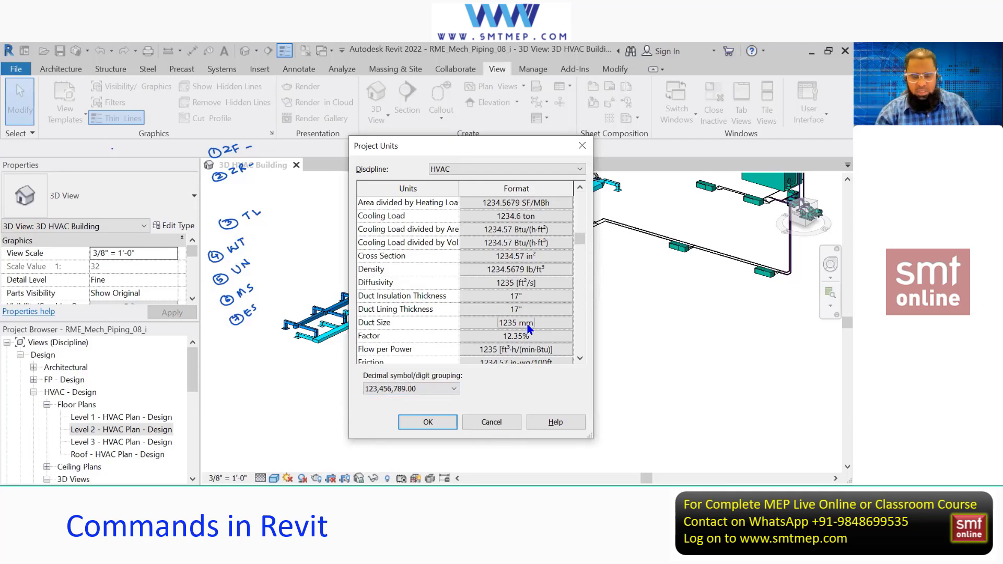
{"action": "left_click", "coordinate": [491, 422]}
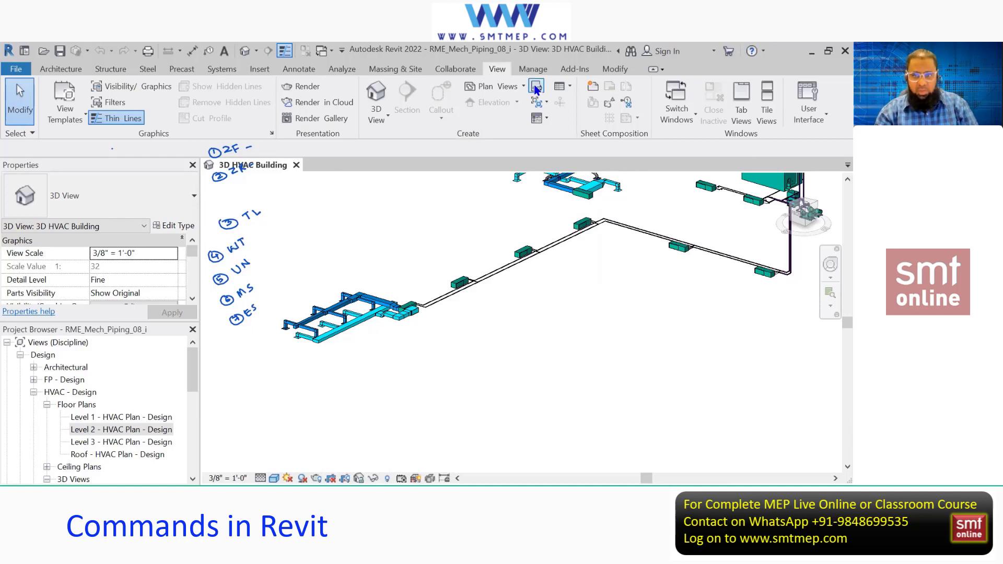
{"action": "key", "text": "Escape"}
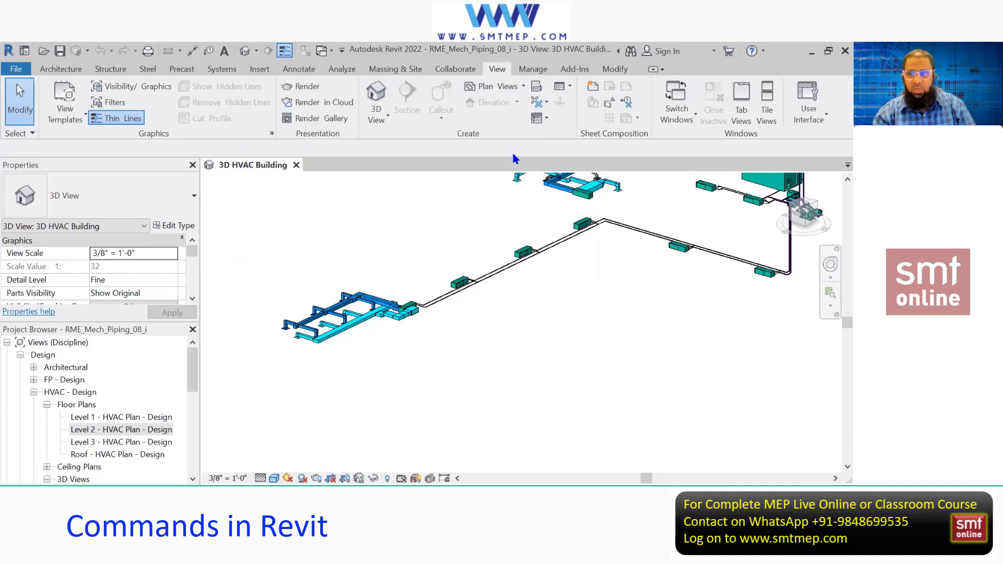
Open the Keyboard Shortcuts dialog from the user interface options and move it clear of the Project Browser
{"action": "left_click", "coordinate": [817, 124]}
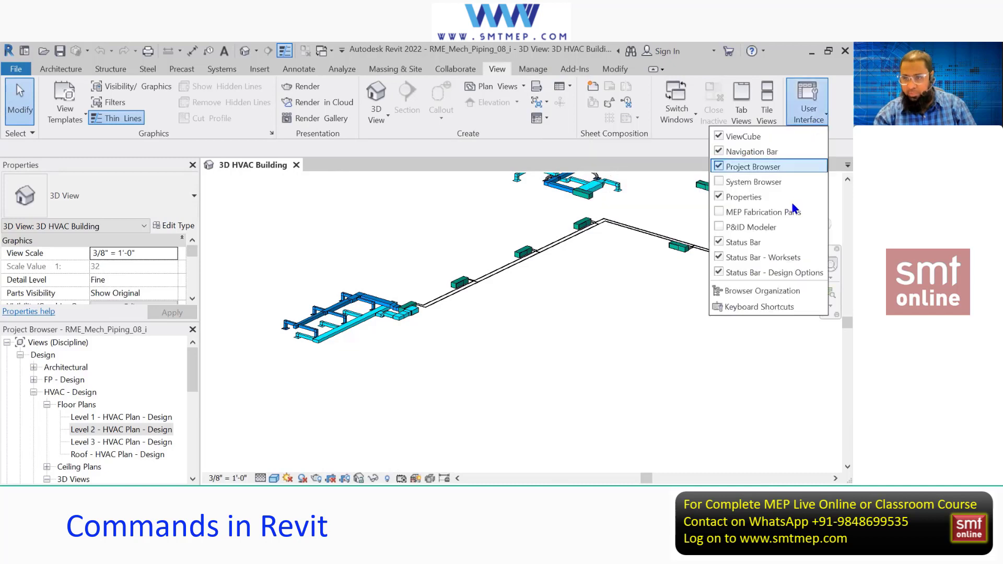
{"action": "left_click", "coordinate": [762, 310]}
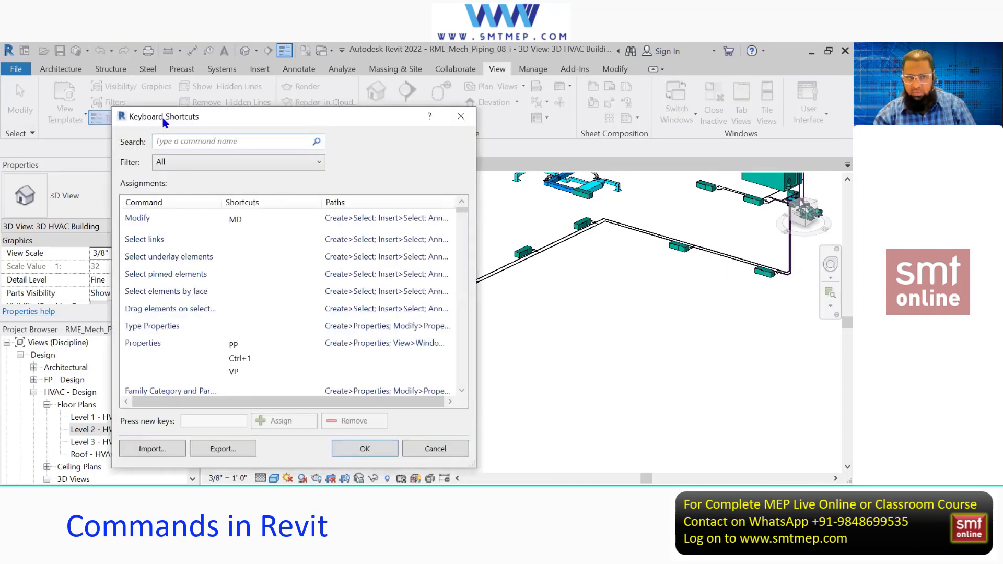
{"action": "left_click_drag", "start_coordinate": [274, 113], "coordinate": [389, 105]}
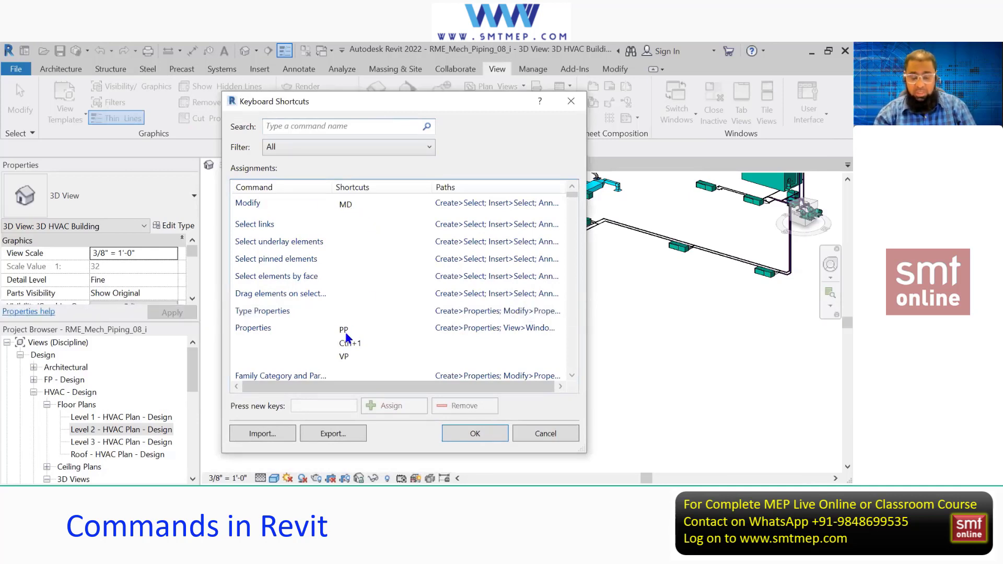
Examine the shortcuts assigned to the listed commands, from Properties through Project Units, and close the dialog without changes
{"action": "scroll", "coordinate": [358, 351], "scroll_direction": "down", "scroll_amount": 1}
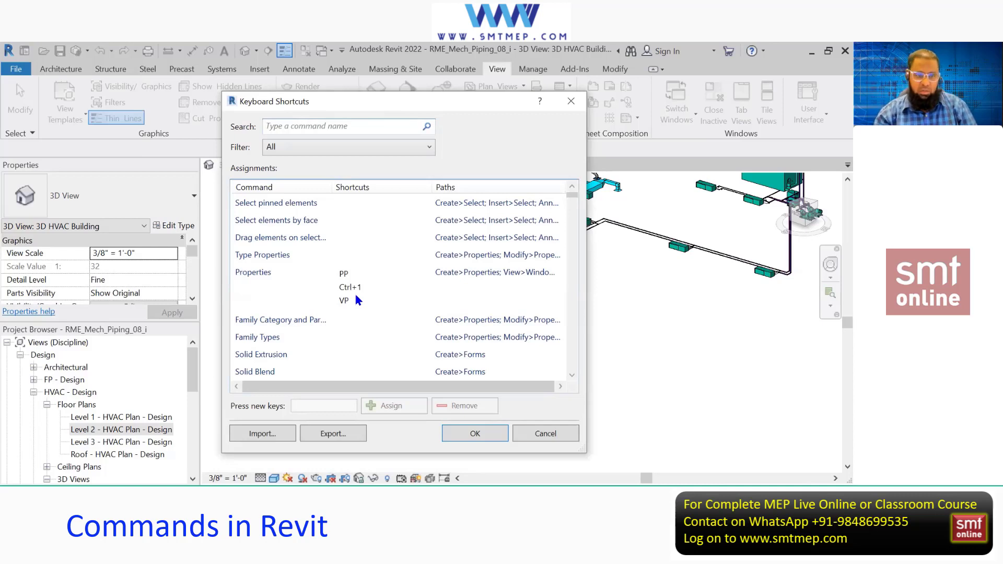
{"action": "scroll", "coordinate": [356, 298], "scroll_direction": "up", "scroll_amount": 1}
{"action": "scroll", "coordinate": [356, 297], "scroll_direction": "down", "scroll_amount": 6}
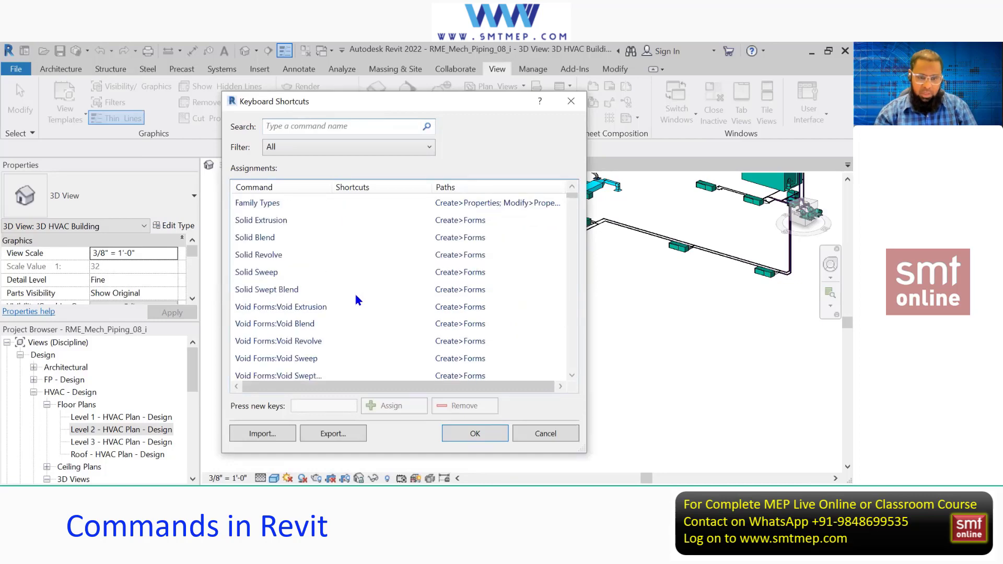
{"action": "scroll", "coordinate": [356, 296], "scroll_direction": "down", "scroll_amount": 10}
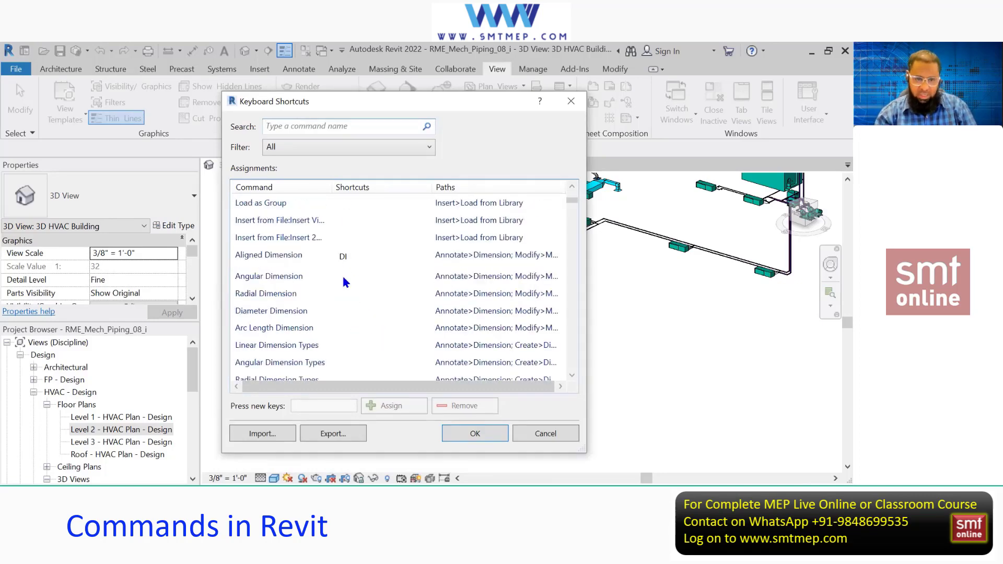
{"action": "scroll", "coordinate": [355, 300], "scroll_direction": "down", "scroll_amount": 5}
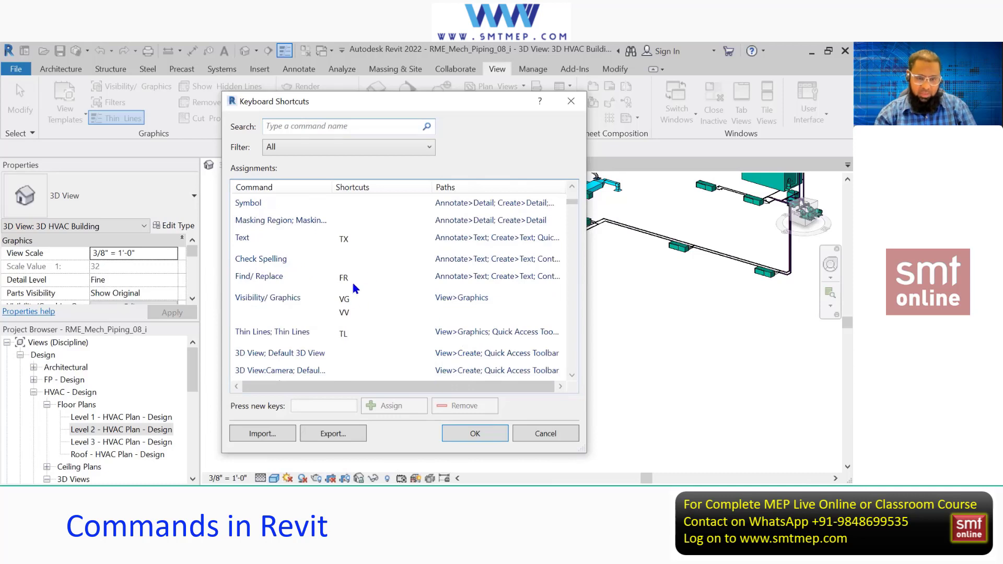
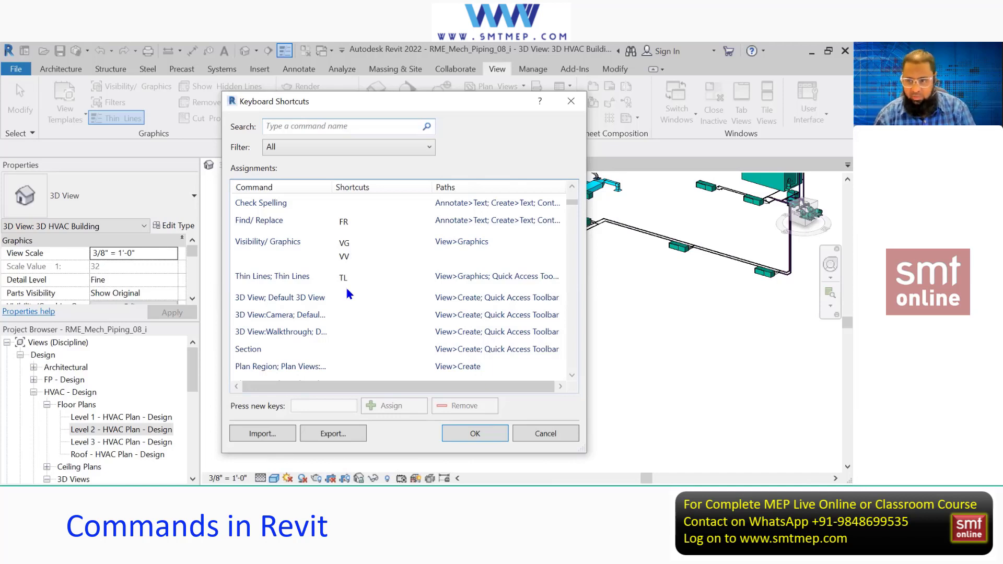
{"action": "scroll", "coordinate": [400, 326], "scroll_direction": "down", "scroll_amount": 10}
{"action": "scroll", "coordinate": [401, 329], "scroll_direction": "down", "scroll_amount": 2}
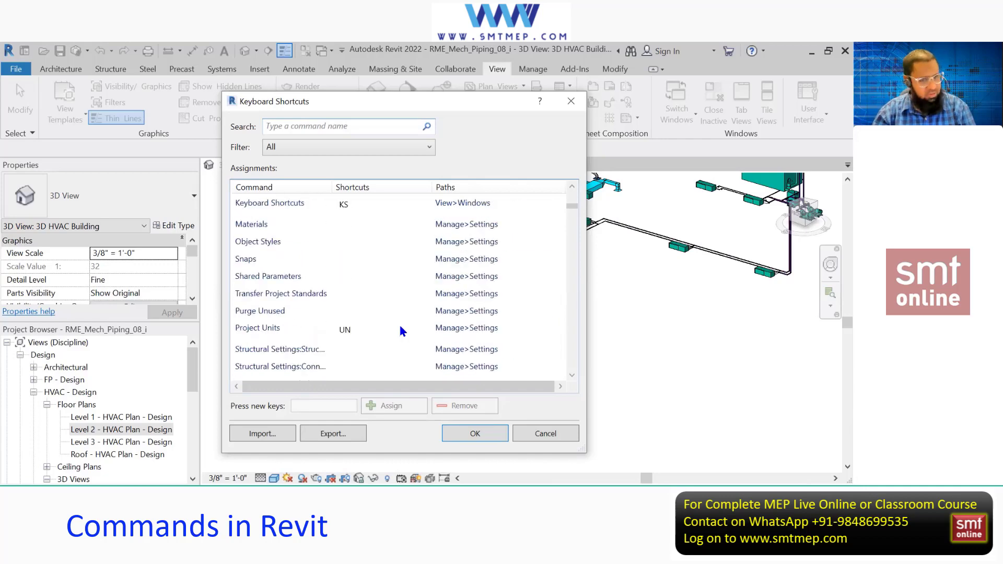
{"action": "scroll", "coordinate": [401, 329], "scroll_direction": "up", "scroll_amount": 3}
{"action": "left_click", "coordinate": [551, 435]}
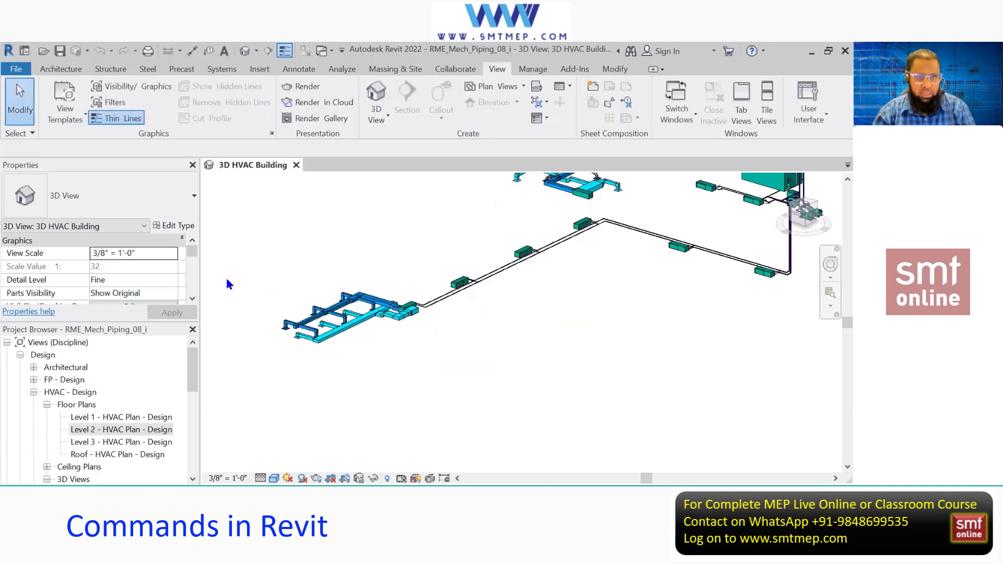
Look over the Systems tools and reopen the list of keyboard shortcut assignments
{"action": "left_click", "coordinate": [220, 69]}
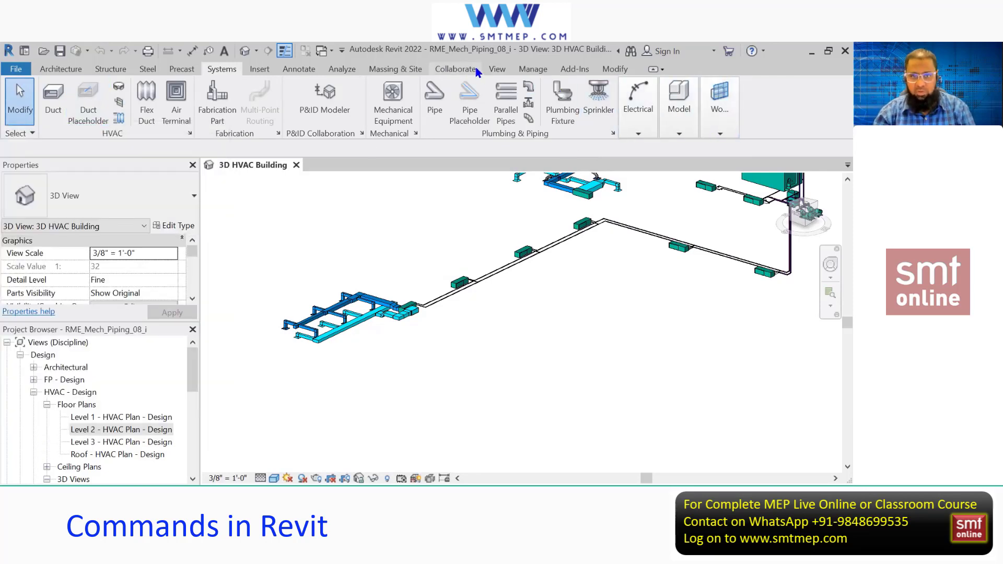
{"action": "left_click", "coordinate": [496, 70]}
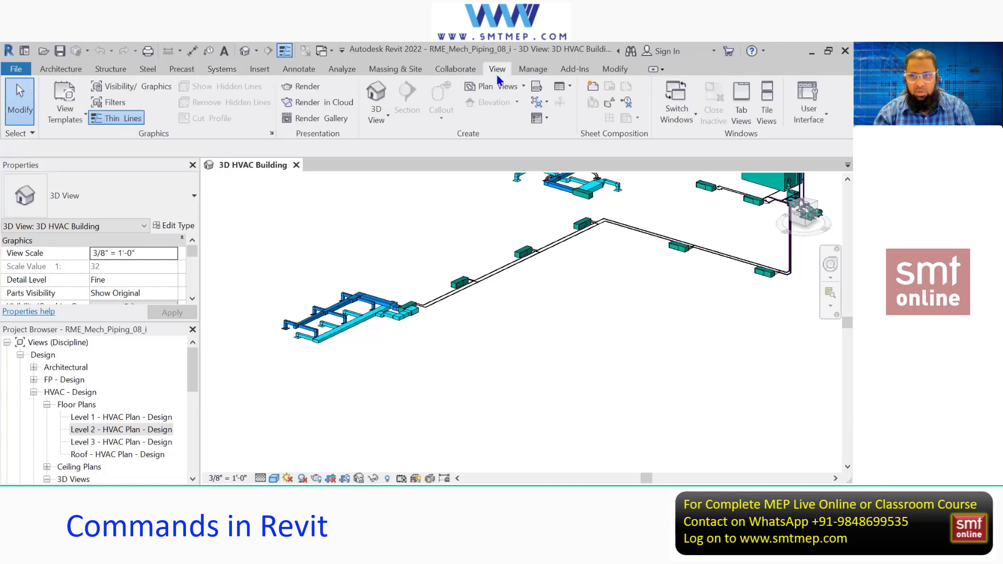
{"action": "left_click", "coordinate": [809, 112]}
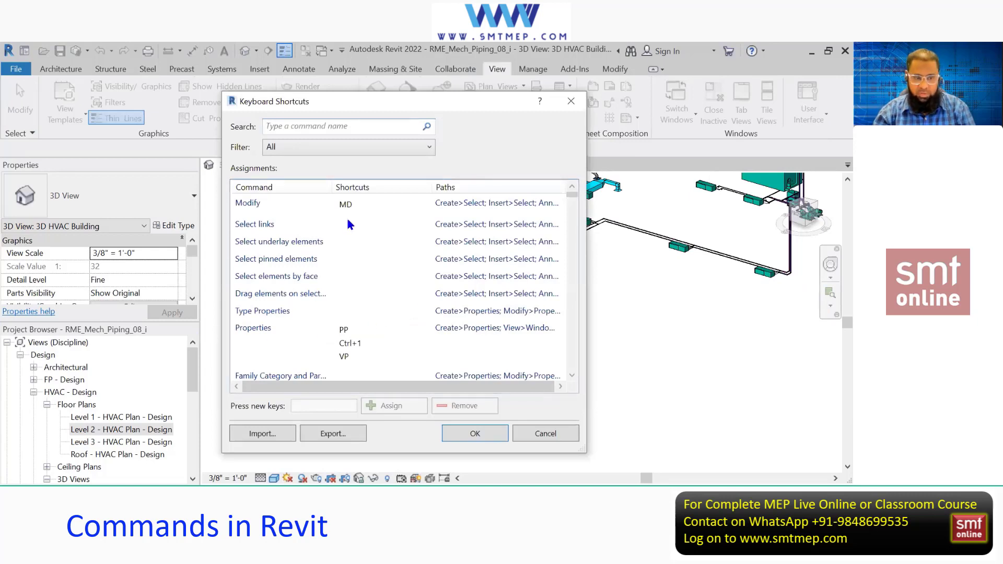
Search the commands for "proj", select Project Browser and try to assign it the shortcut PB
{"action": "type", "text": "proj"}
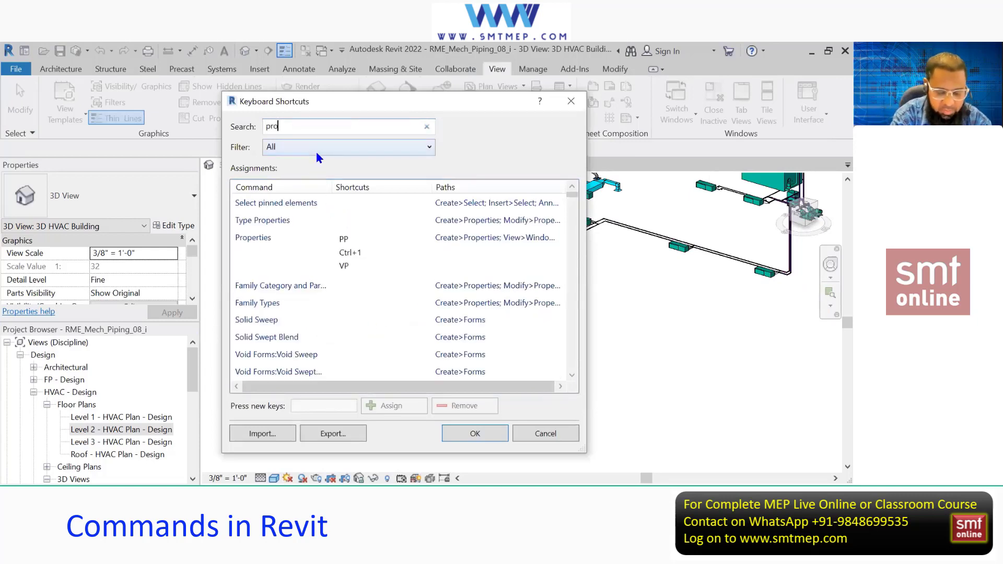
{"action": "left_click", "coordinate": [289, 207]}
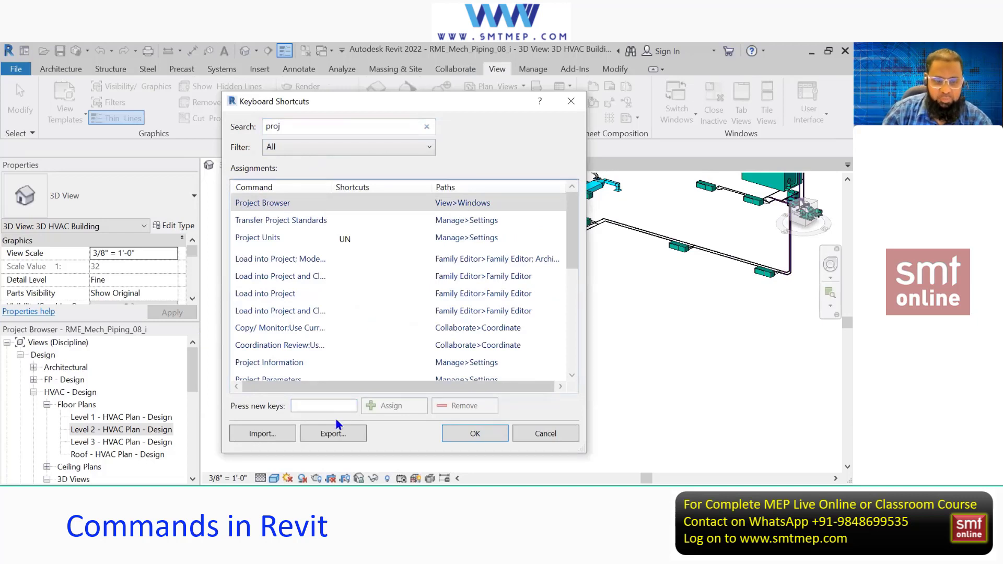
{"action": "left_click", "coordinate": [326, 407]}
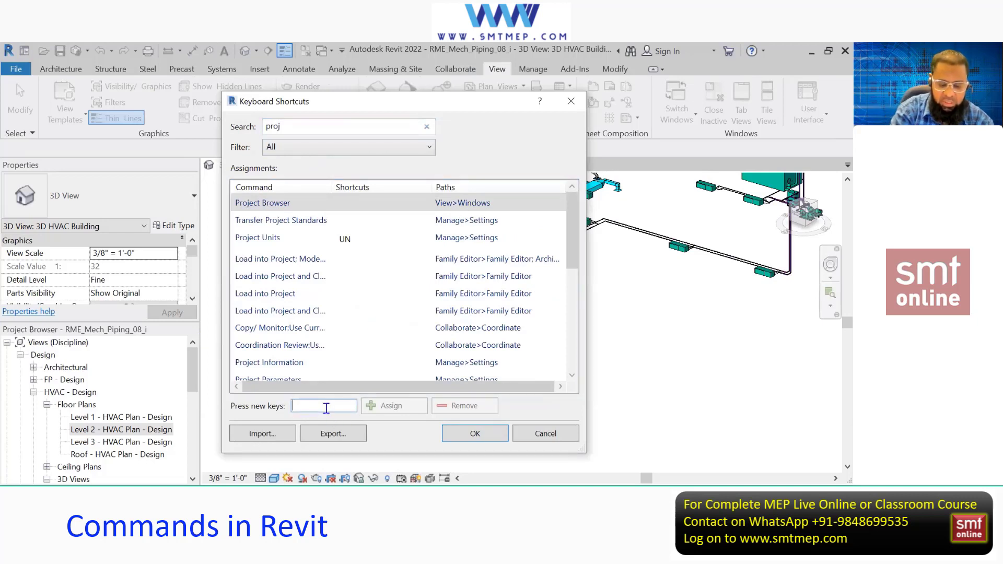
{"action": "type", "text": "PB"}
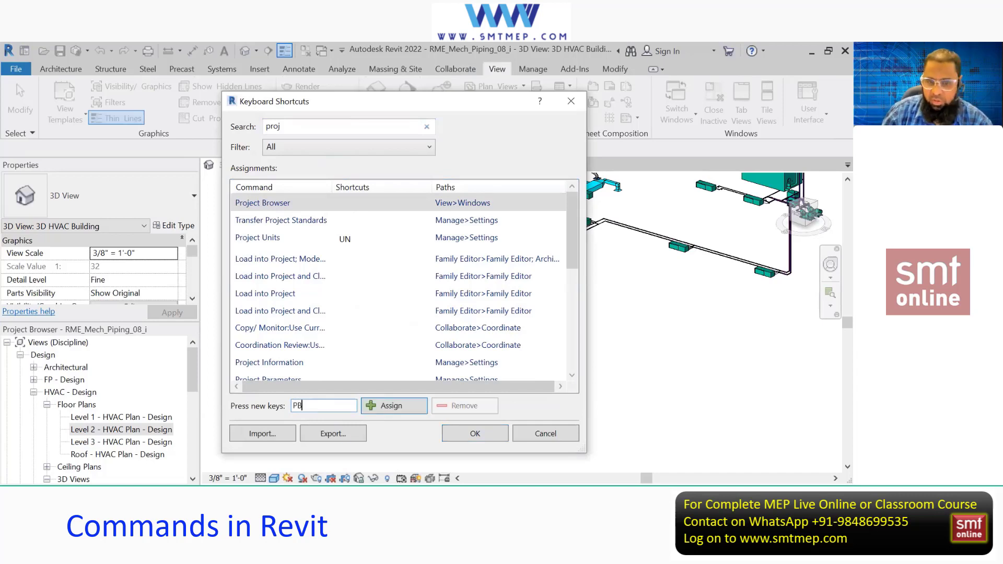
{"action": "left_click", "coordinate": [395, 406]}
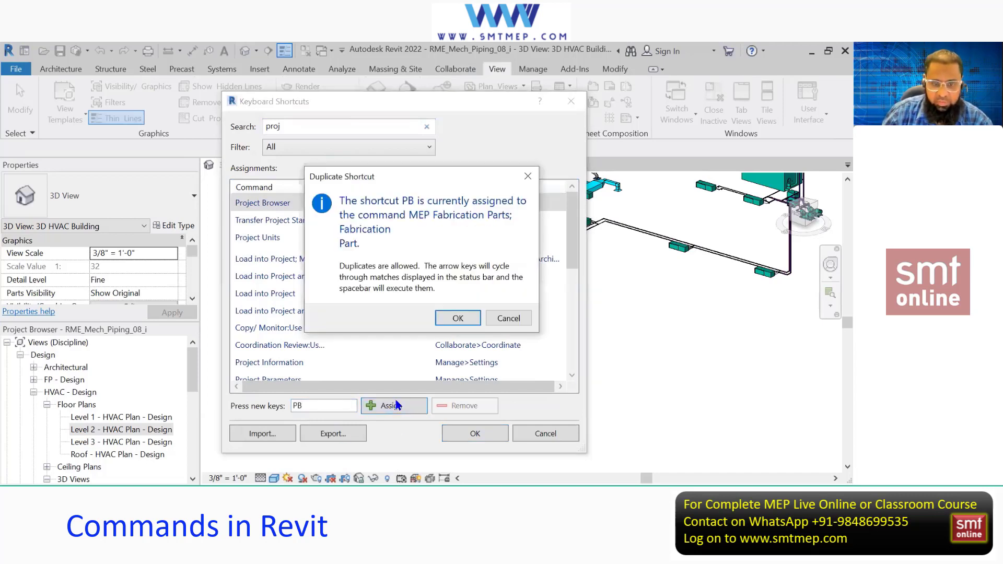
{"action": "left_click", "coordinate": [509, 319]}
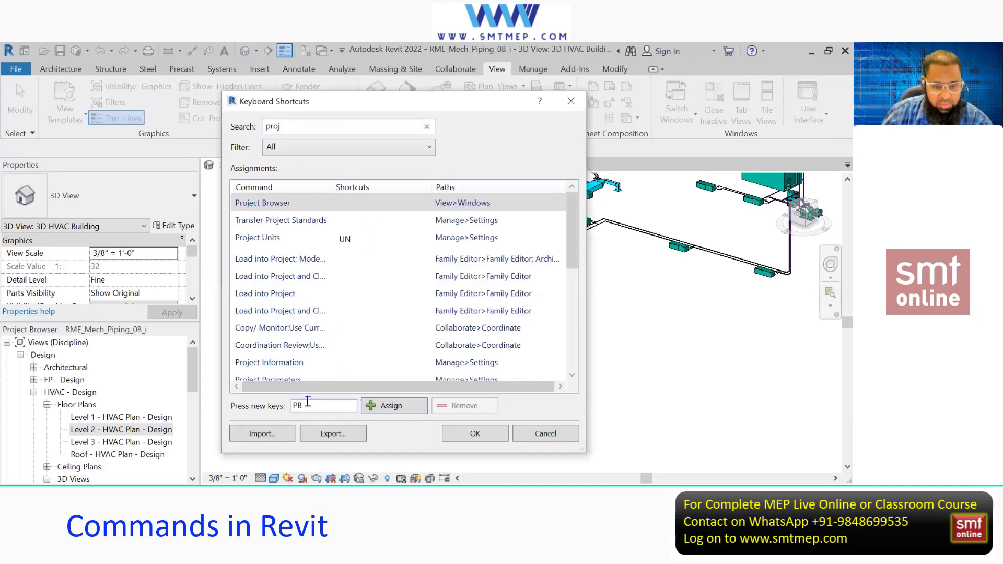
Assign PR as the shortcut for the Project Browser command instead and accept the keyboard shortcut changes
{"action": "left_click", "coordinate": [323, 406]}
{"action": "key", "text": "BackSpace"}
{"action": "type", "text": "R"}
{"action": "left_click", "coordinate": [395, 406]}
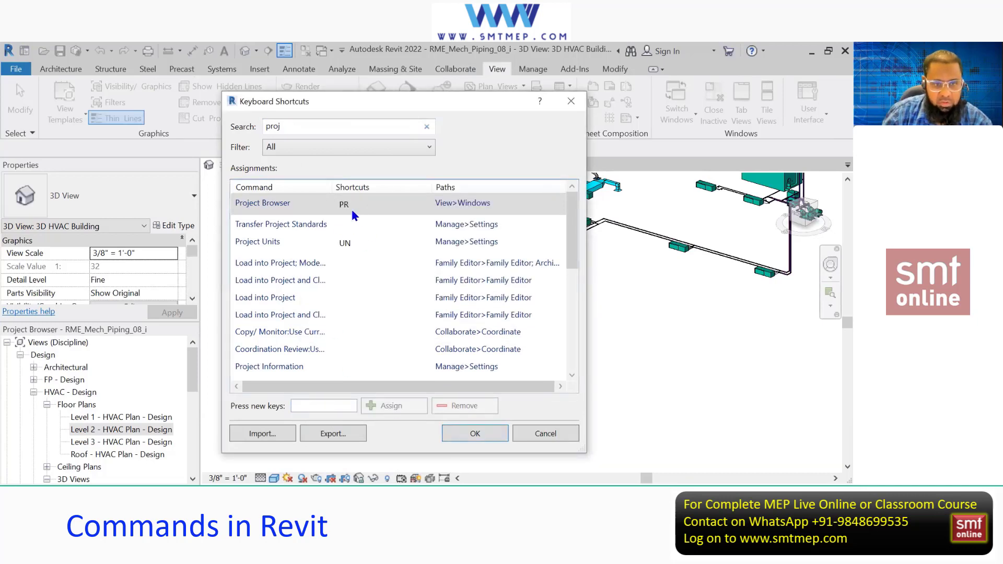
{"action": "left_click", "coordinate": [351, 213]}
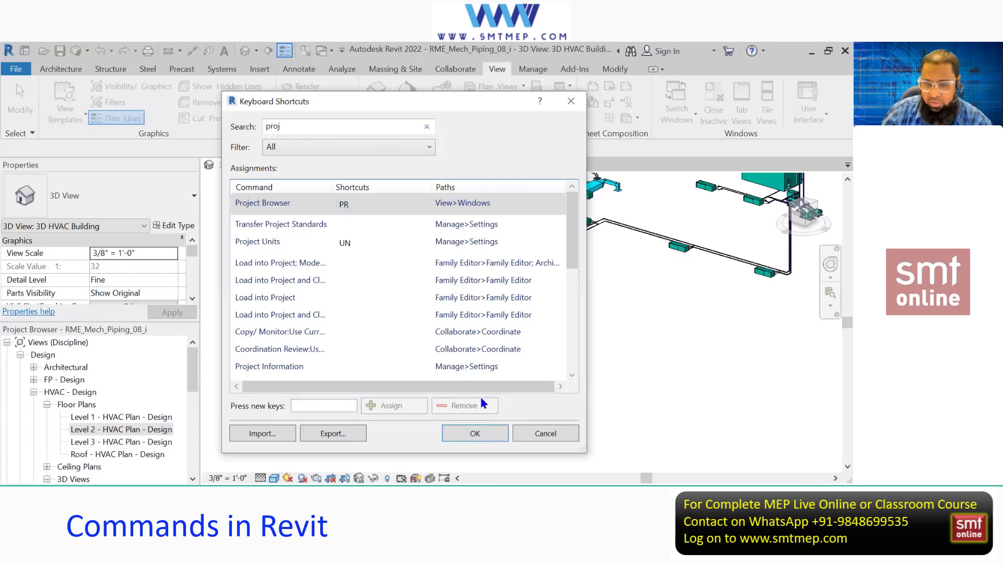
{"action": "left_click", "coordinate": [474, 434]}
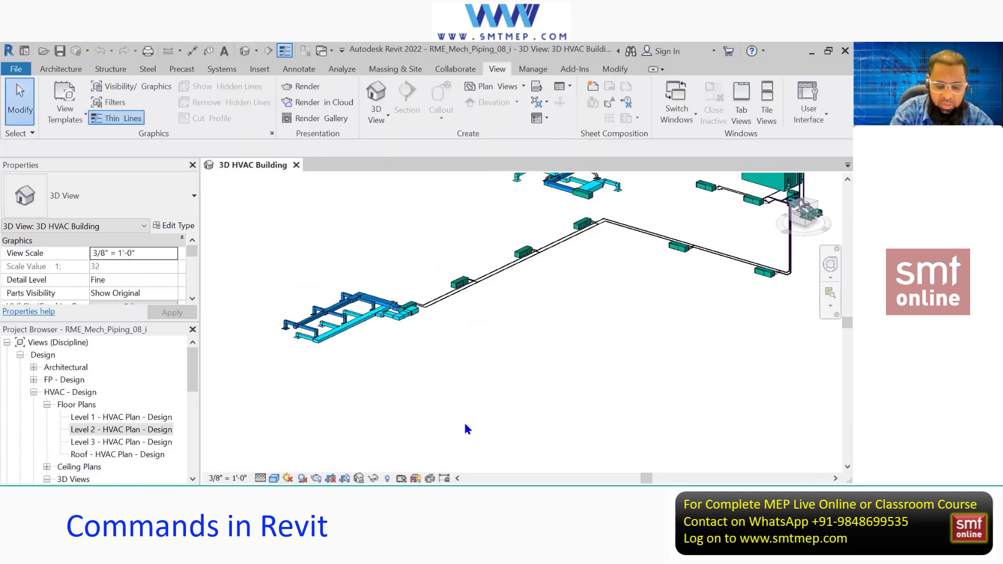
Test the PR shortcut by hiding the Project Browser and showing it again
{"action": "key", "text": "p"}
{"action": "key", "text": "r"}
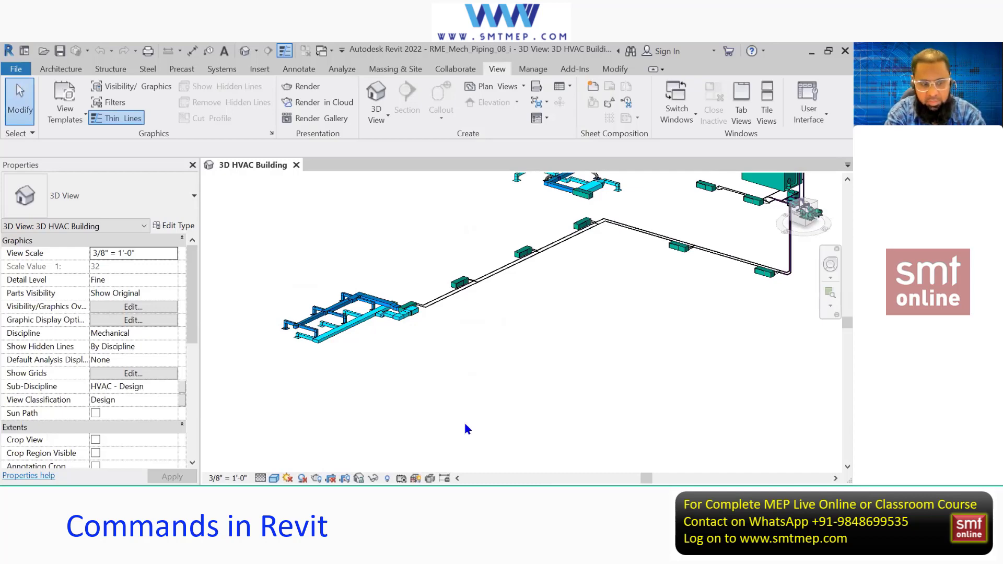
{"action": "key", "text": "p"}
{"action": "key", "text": "r"}
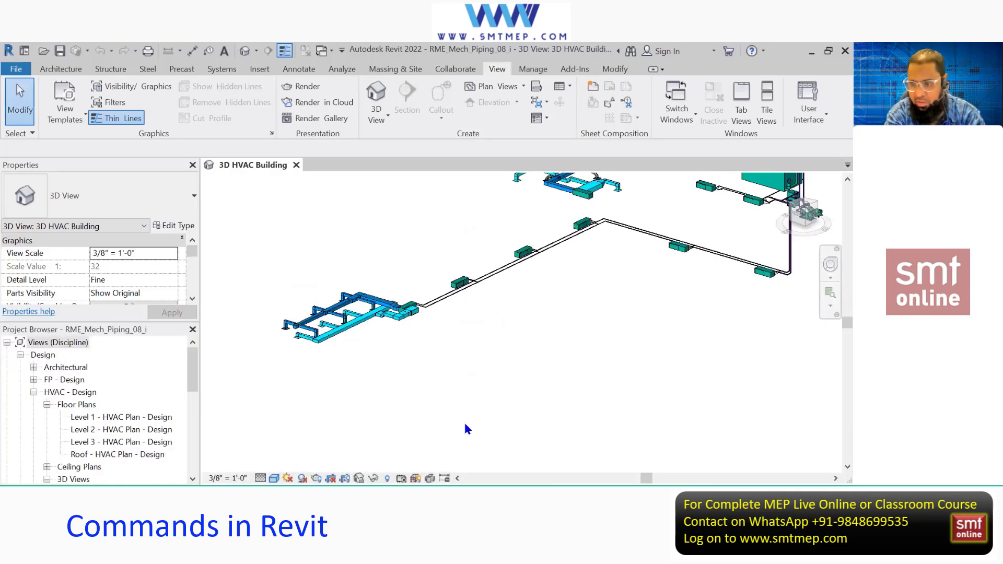